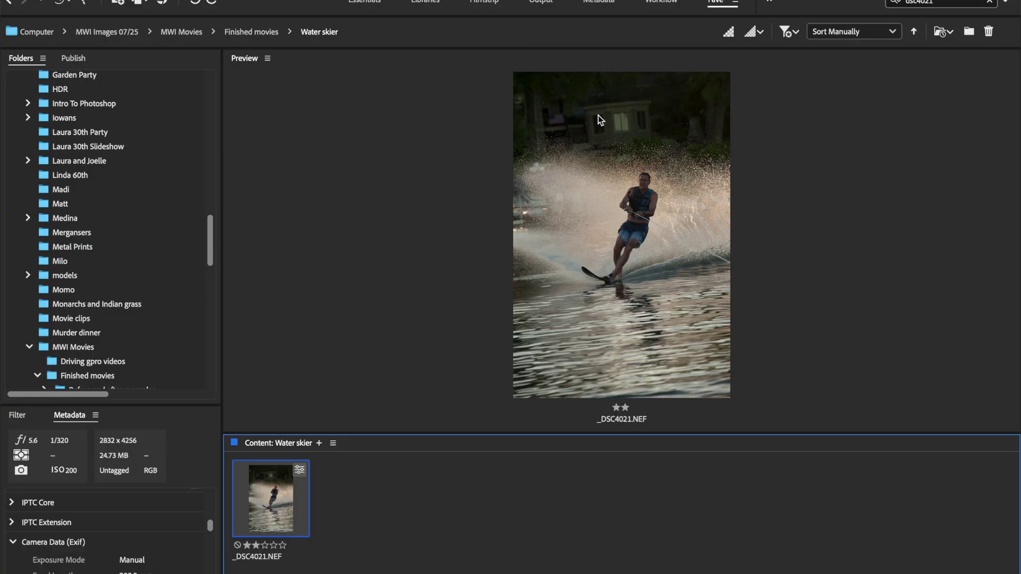
- Open _DSC4021.NEF in Camera Raw and apply the automatic light and color adjustments
double_click(273, 504)
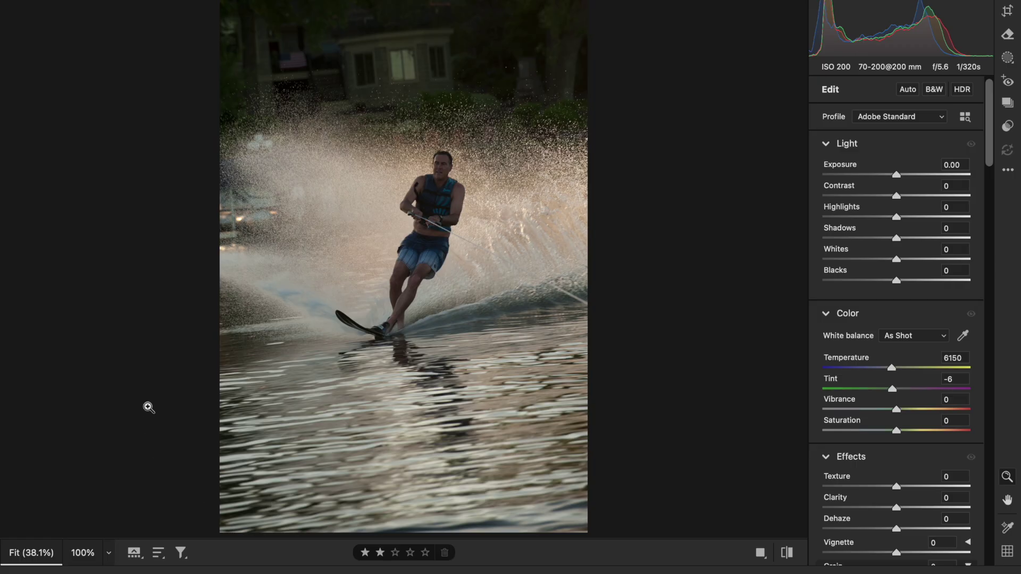
click(907, 90)
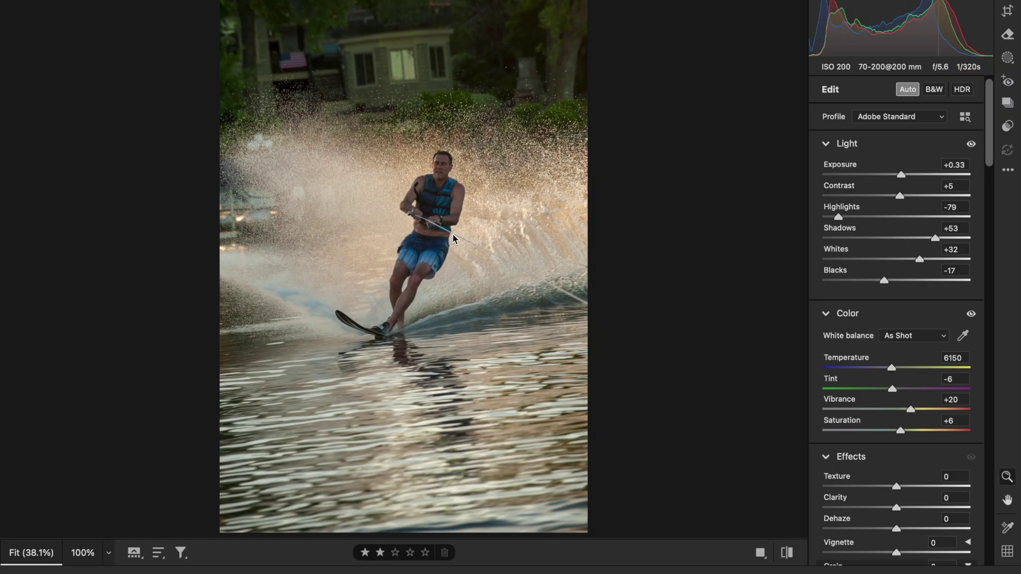
- Examine the skier, the water spray, the shoreline background and the wake at 100% magnification
click(428, 216)
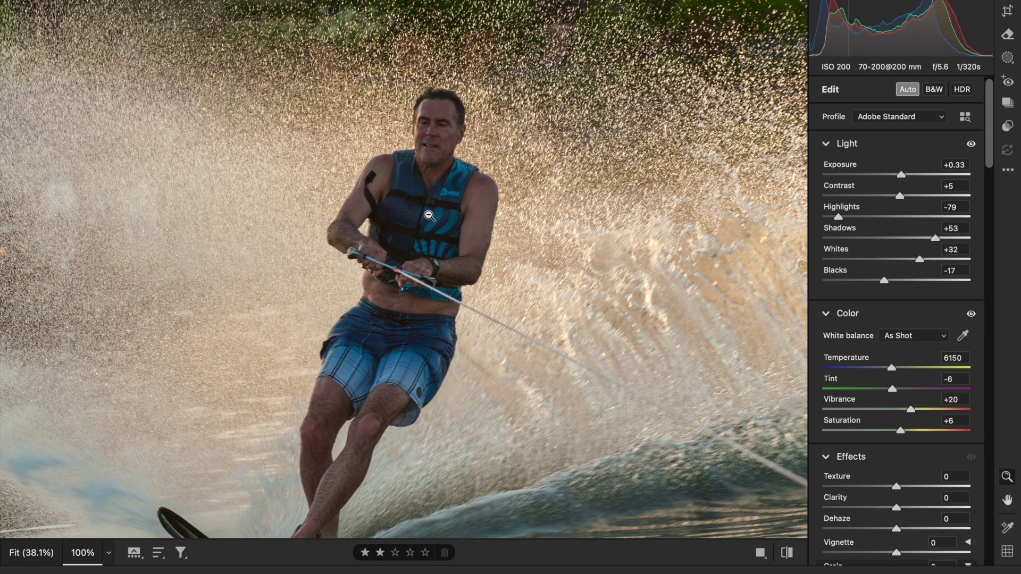
scroll(428, 215, down, 5)
scroll(429, 216, left, 4)
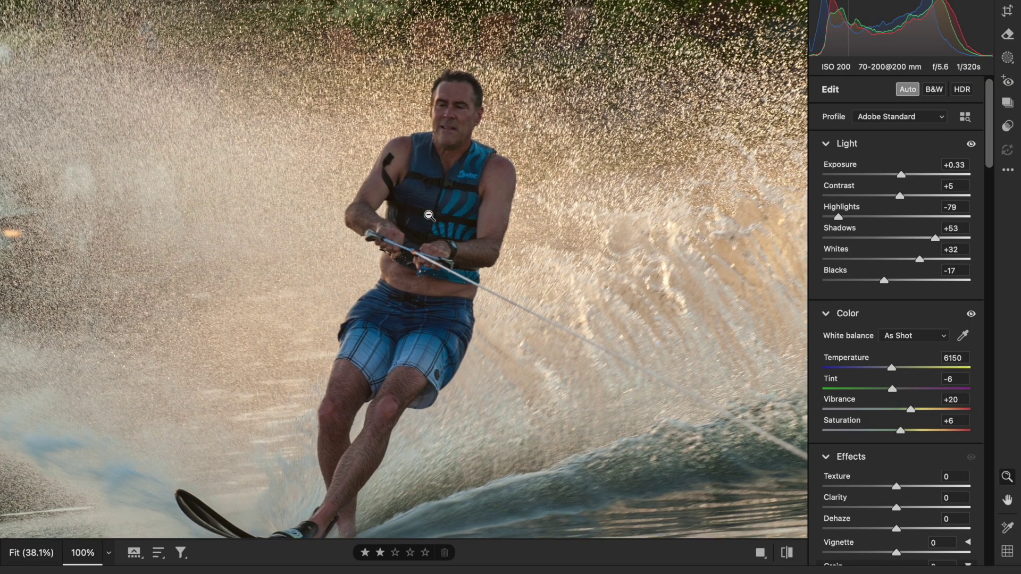
scroll(429, 215, up, 12)
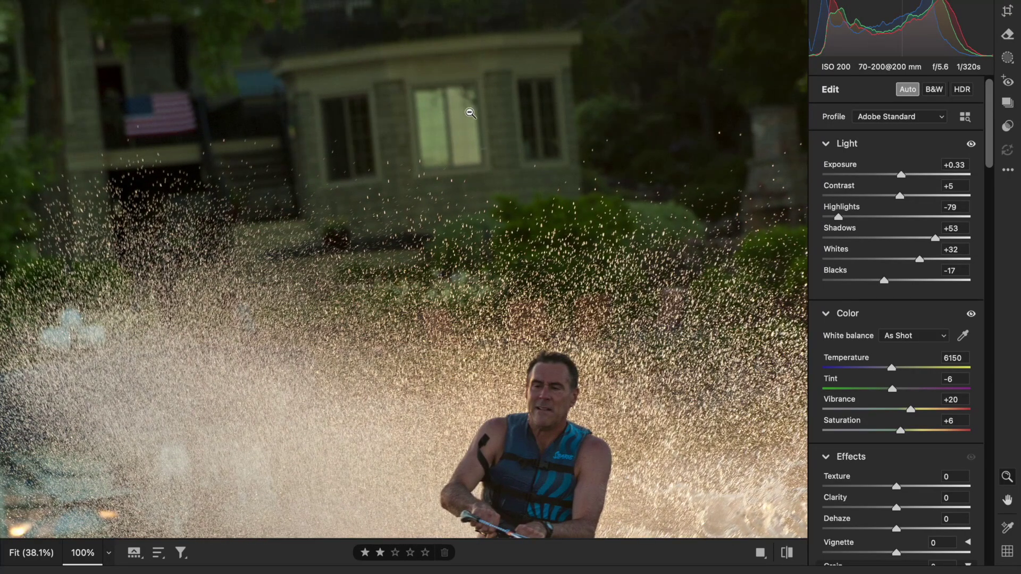
scroll(426, 118, down, 7)
scroll(425, 119, left, 6)
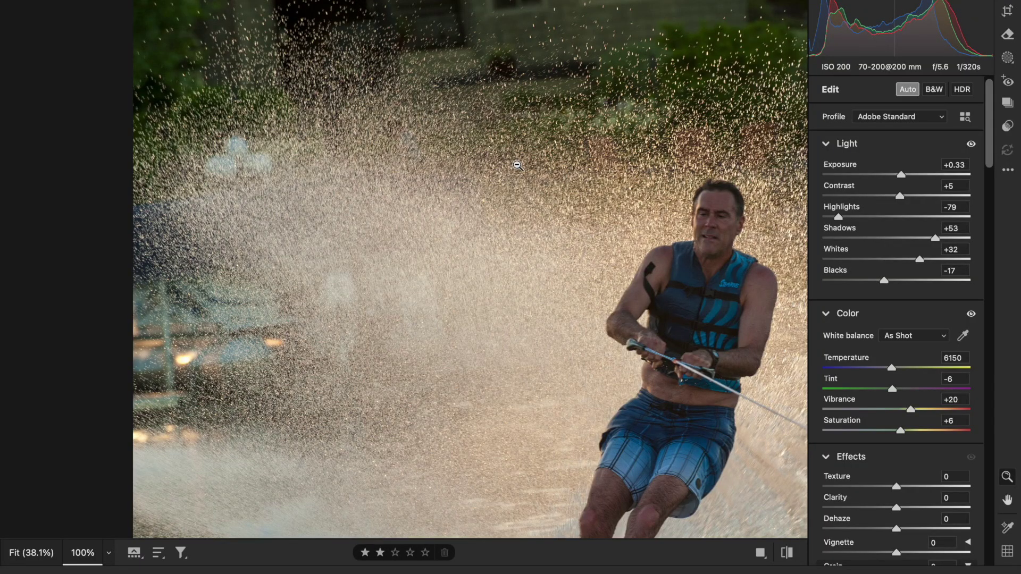
scroll(517, 165, right, 12)
scroll(517, 165, down, 10)
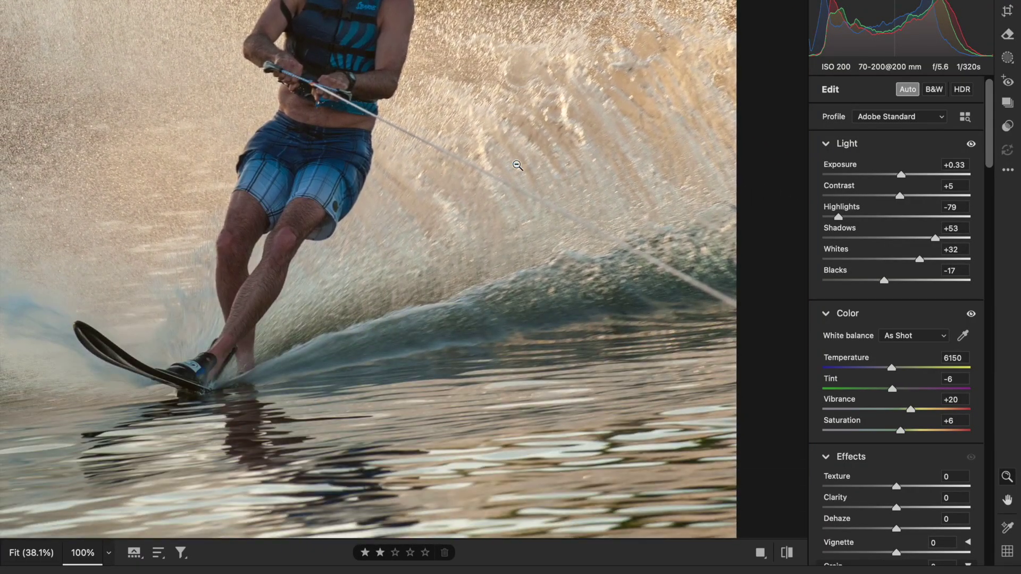
scroll(518, 165, left, 10)
scroll(517, 165, up, 6)
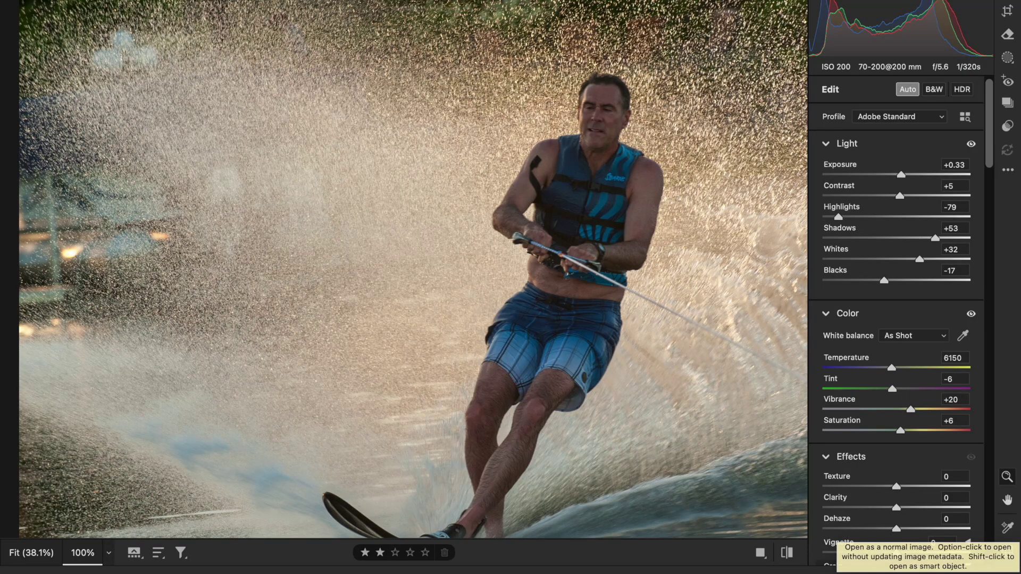
- Open the adjusted raw photo in Photoshop as a normal image
click(941, 567)
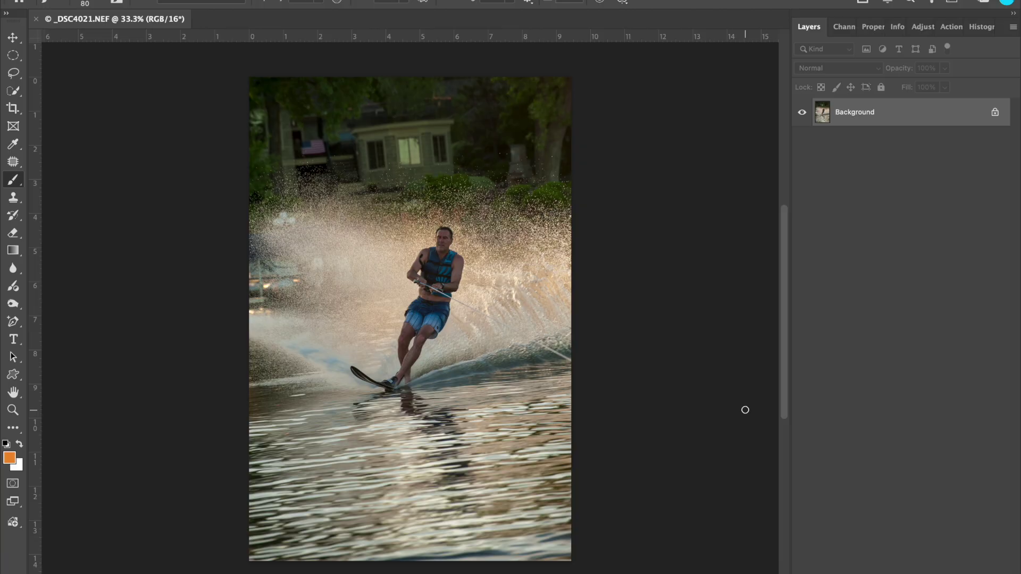
key(super+equal)
key(super+equal)
key(super+equal)
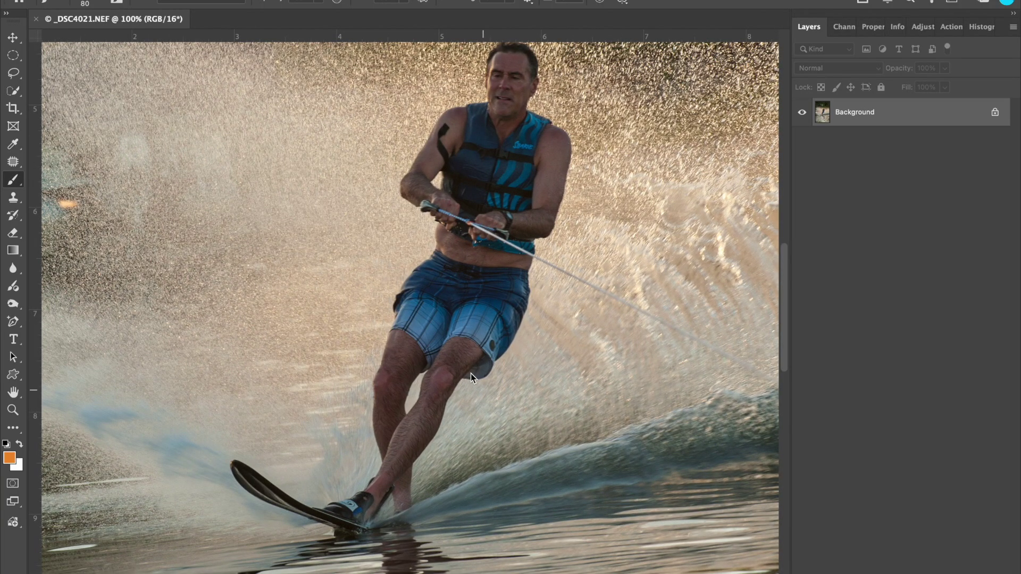
scroll(470, 369, up, 3)
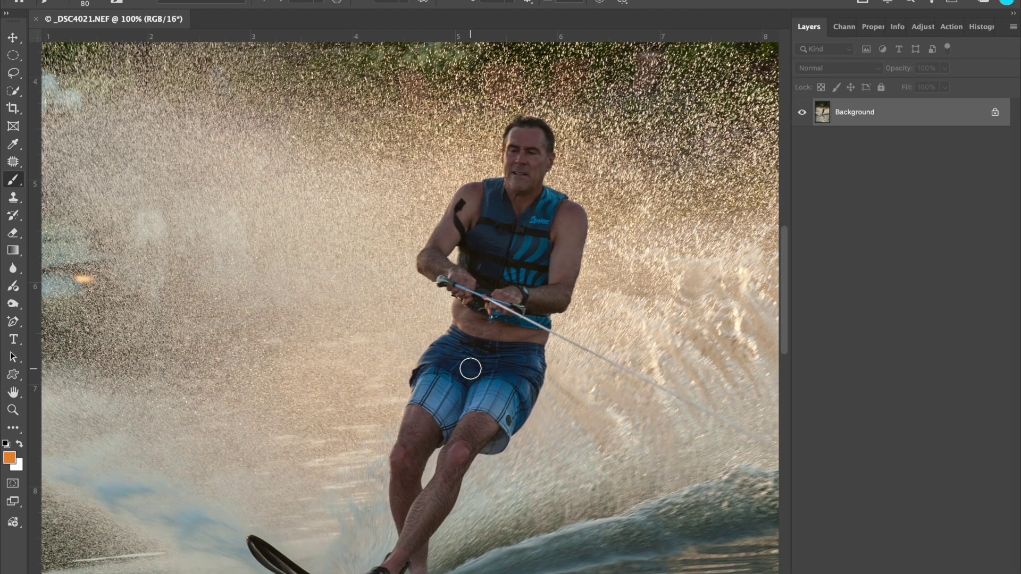
scroll(470, 368, up, 4)
scroll(471, 369, down, 4)
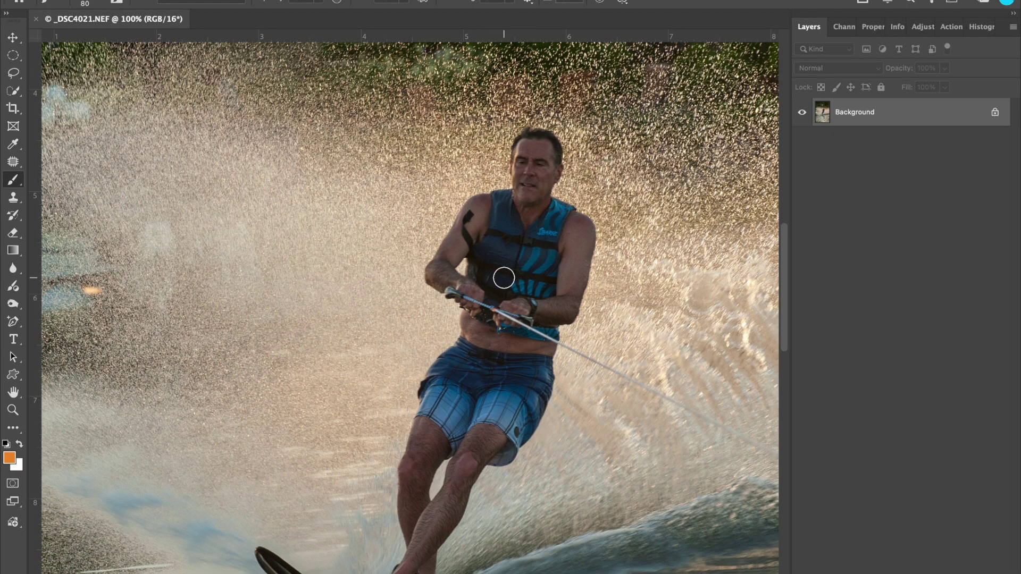
scroll(504, 278, down, 1)
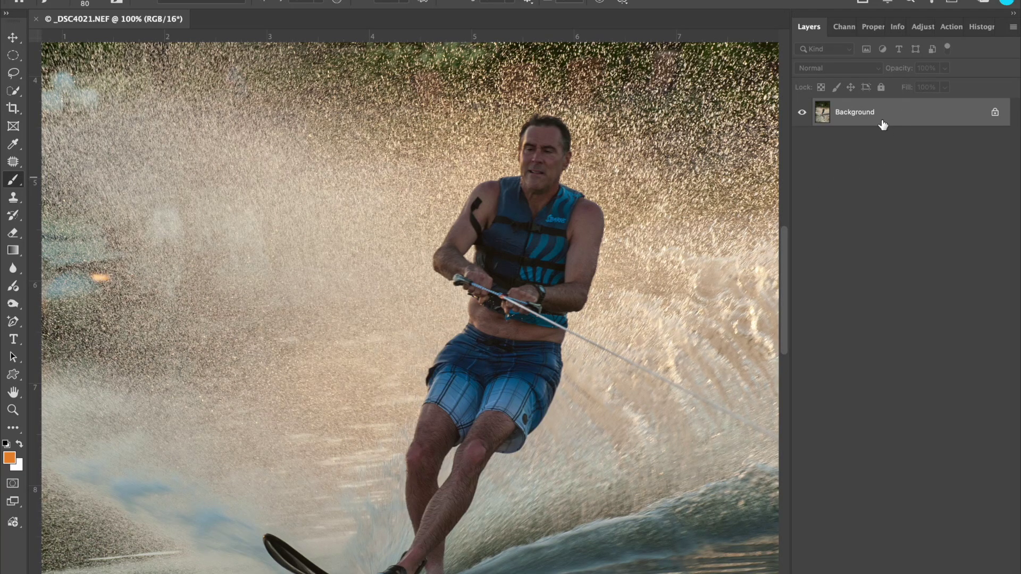
- Duplicate the Background layer and select the water skier on the copy with automatic subject selection
key(ctrl+j)
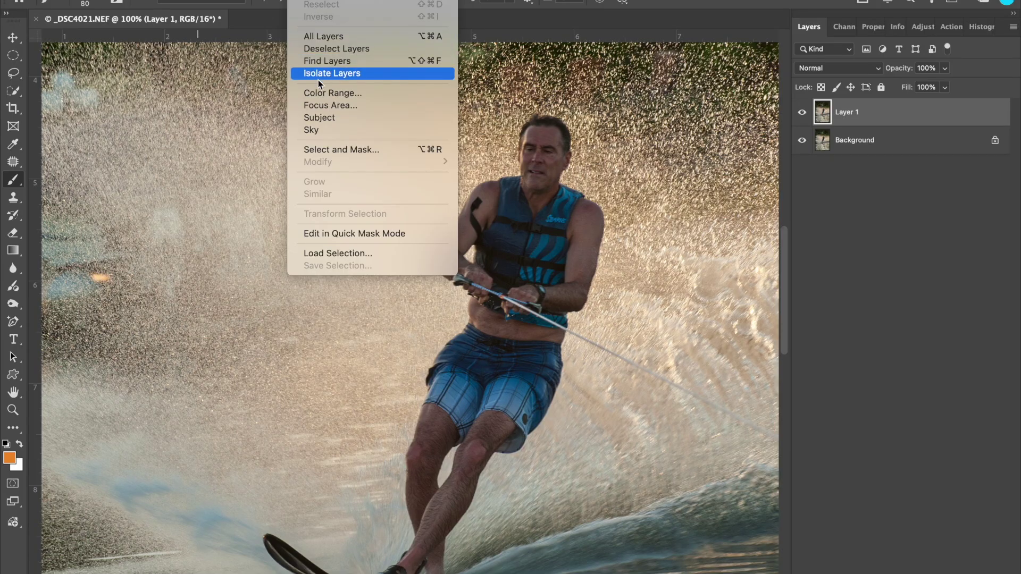
click(329, 117)
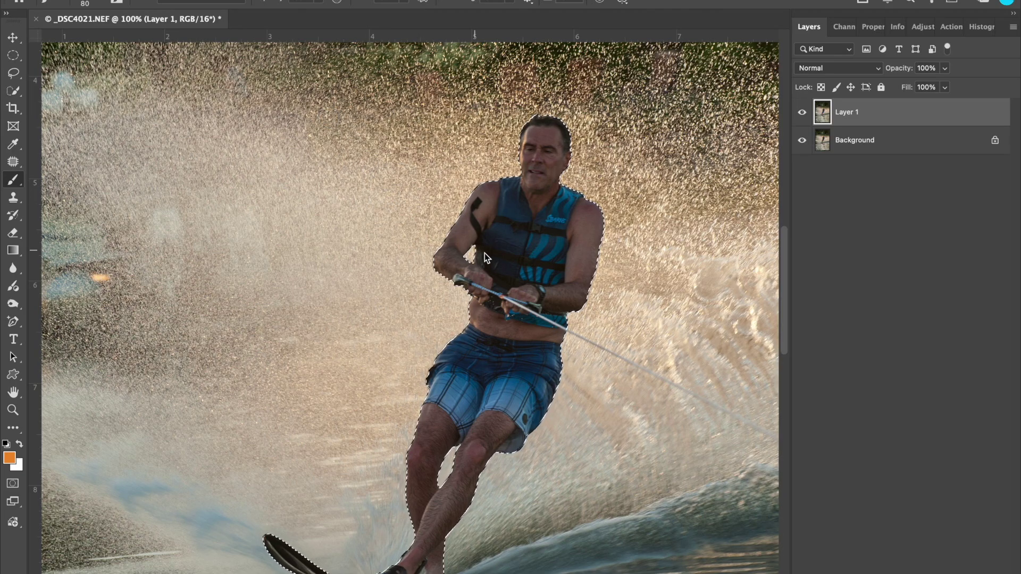
scroll(487, 255, down, 2)
scroll(487, 255, down, 4)
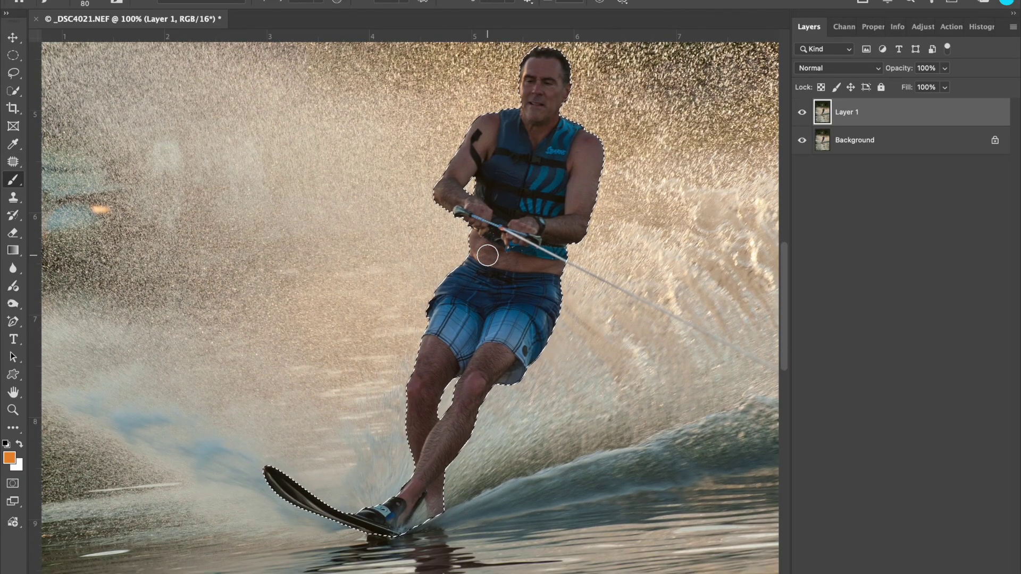
- Subtract the patch of water between the ski boot and the rear foot from the selection with the Lasso tool
key(ctrl+plus)
key(ctrl+plus)
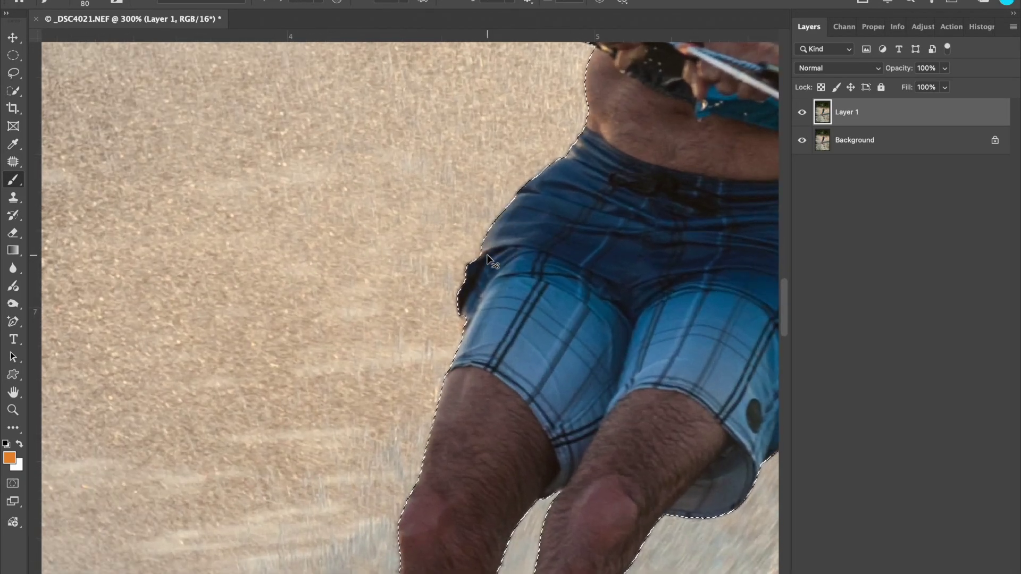
scroll(494, 252, down, 10)
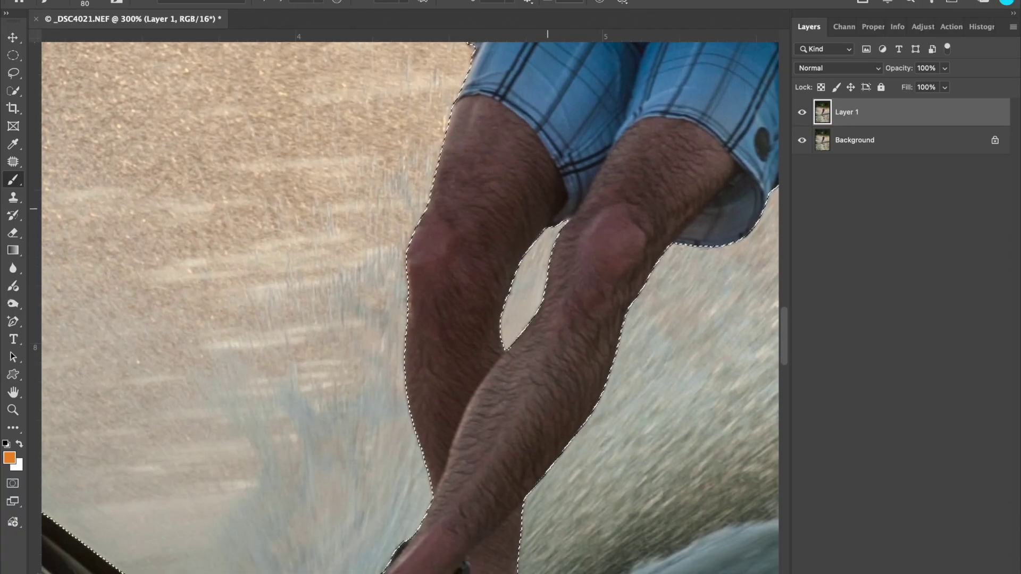
scroll(463, 379, down, 5)
scroll(463, 386, down, 5)
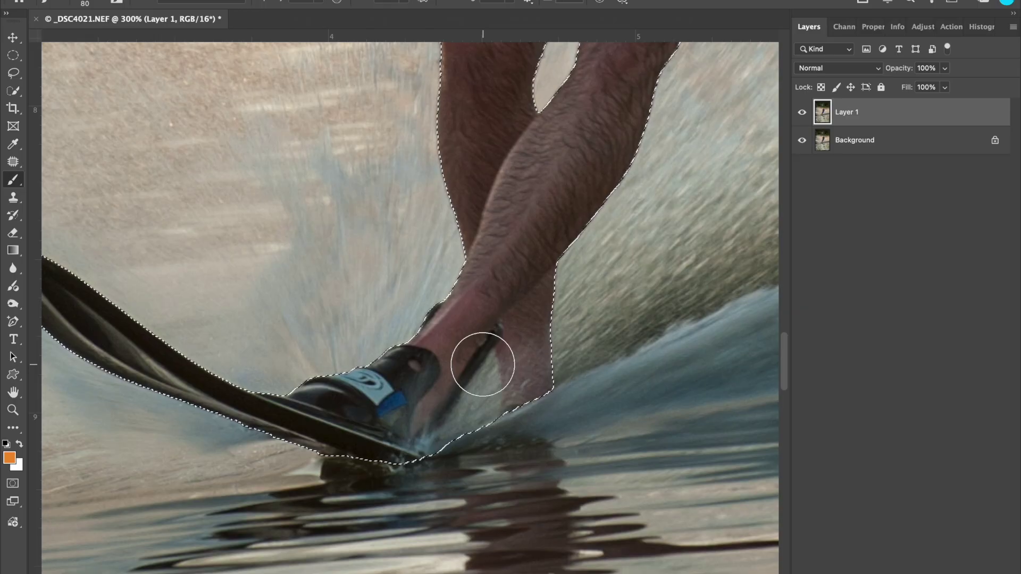
key(l)
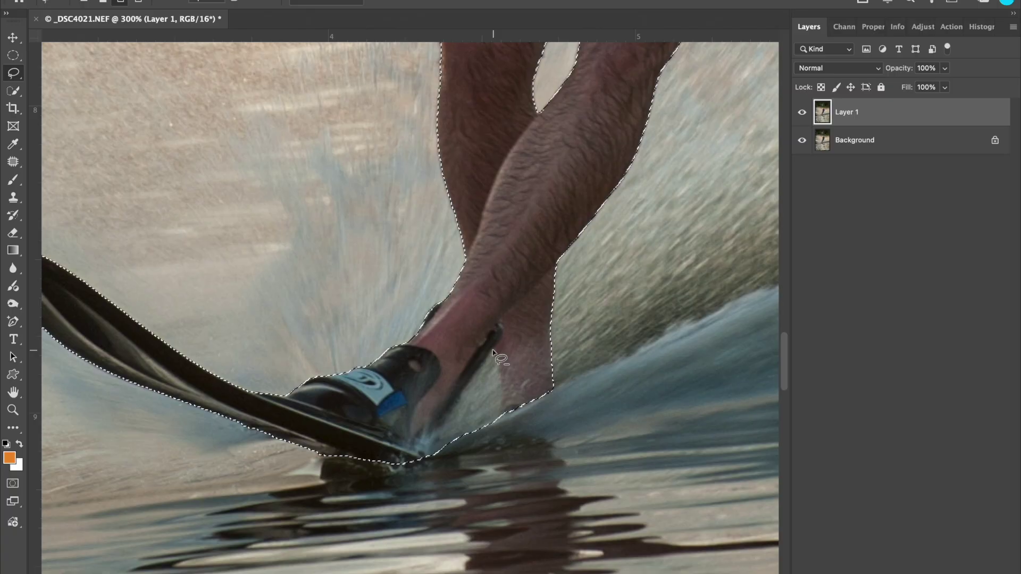
click(483, 354)
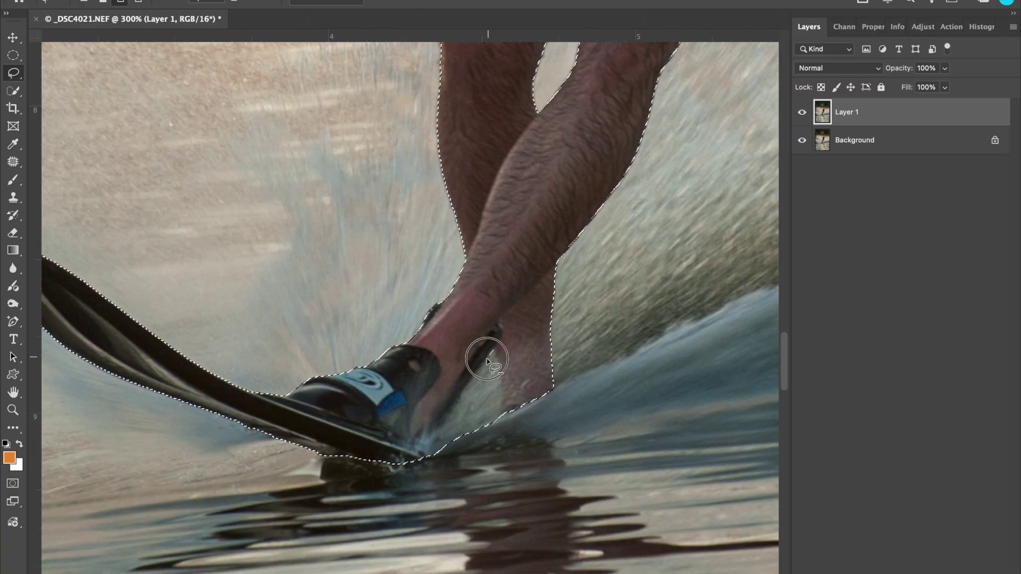
mouse_move(485, 363)
mouse_down()
mouse_move(446, 417)
mouse_move(438, 453)
mouse_move(495, 433)
mouse_move(504, 394)
mouse_move(495, 352)
mouse_up()
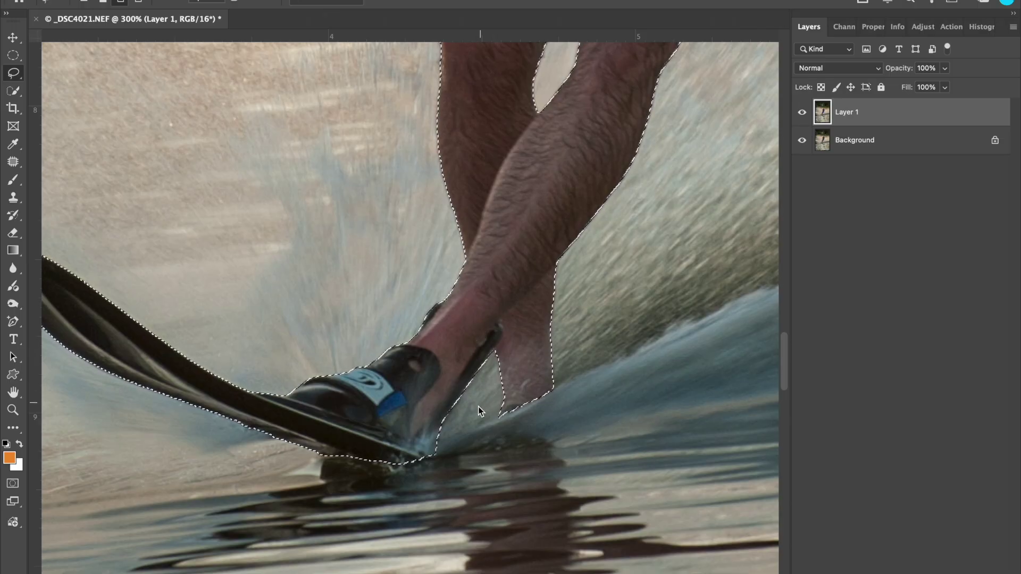
- Copy the selected skier onto a new layer
scroll(595, 379, up, 5)
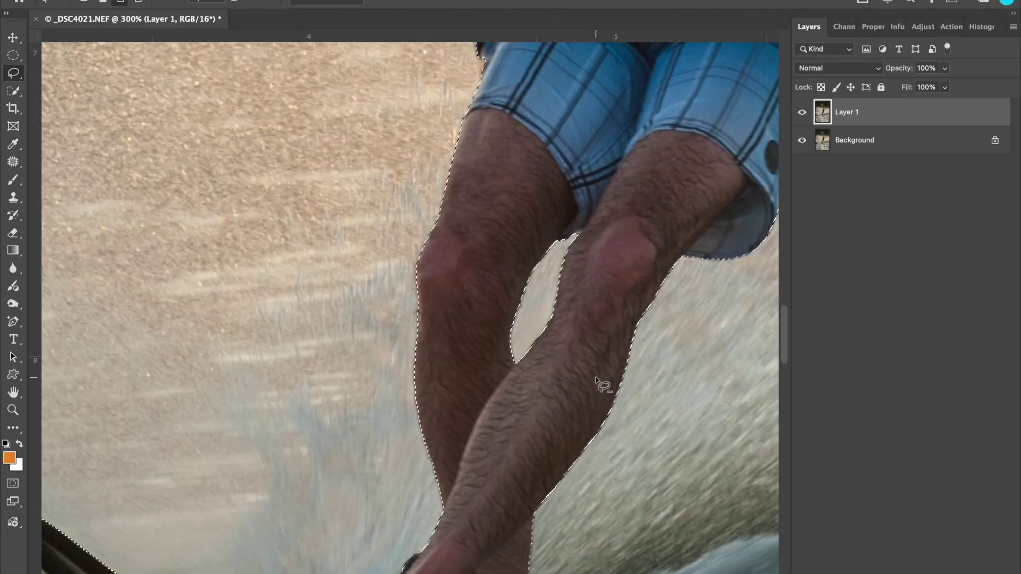
scroll(595, 379, up, 2)
scroll(596, 378, up, 10)
scroll(596, 379, right, 3)
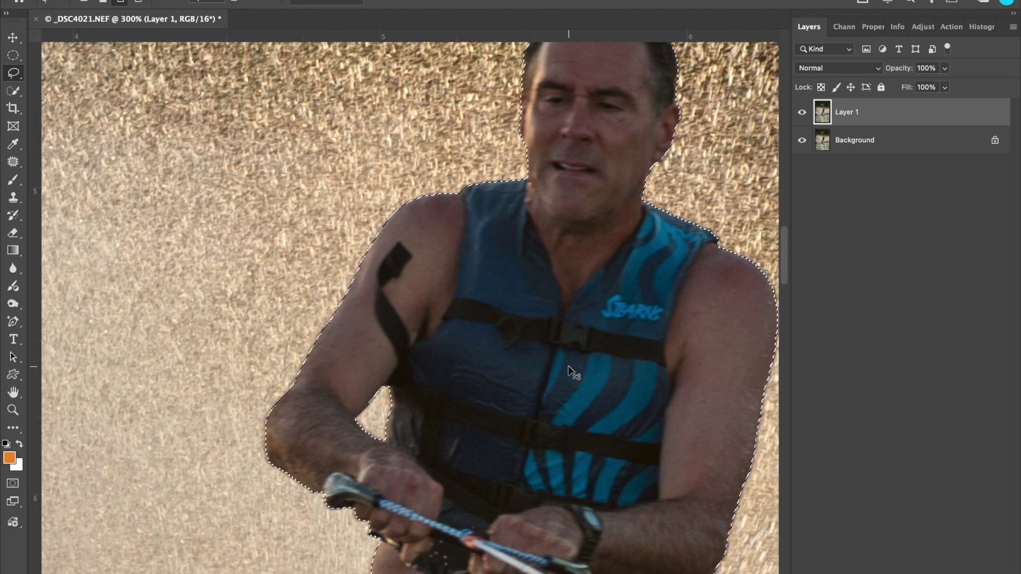
key(super+j)
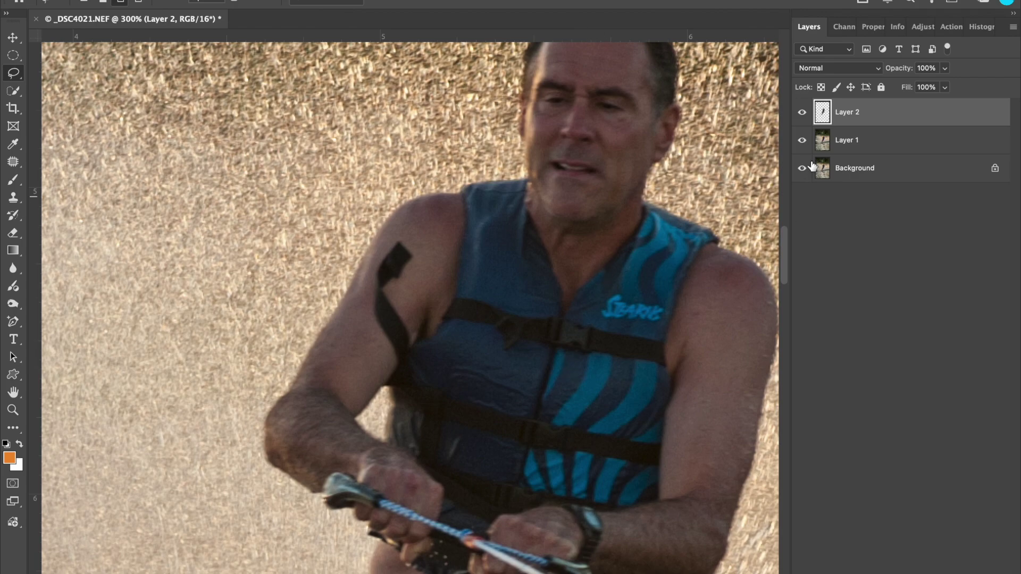
- Show only the skier cut-out layer to inspect the whole figure, and restore the visibility of all layers
alt+click(802, 114)
scroll(575, 200, down, 5)
scroll(574, 200, right, 3)
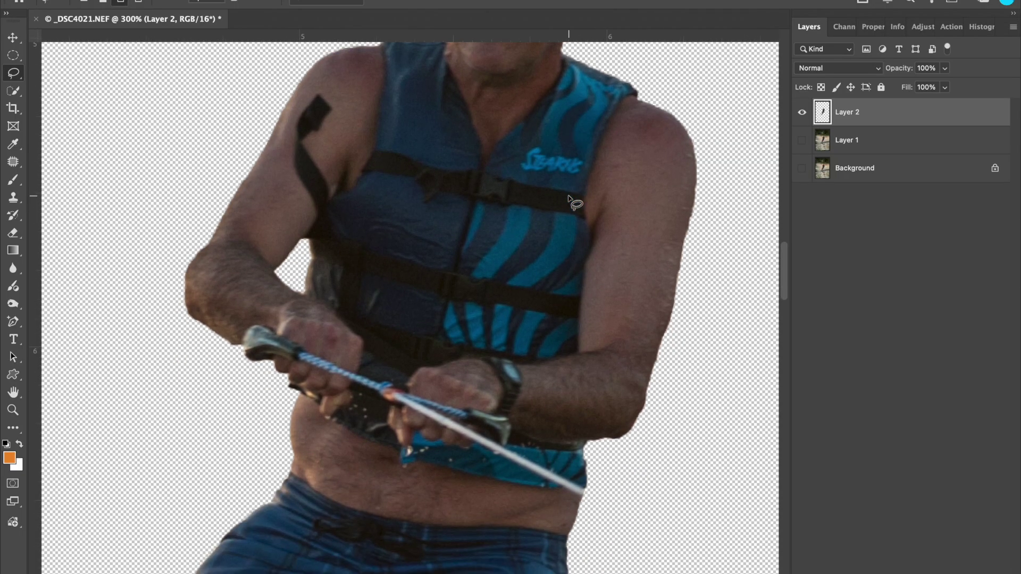
key(super+minus)
key(super+minus)
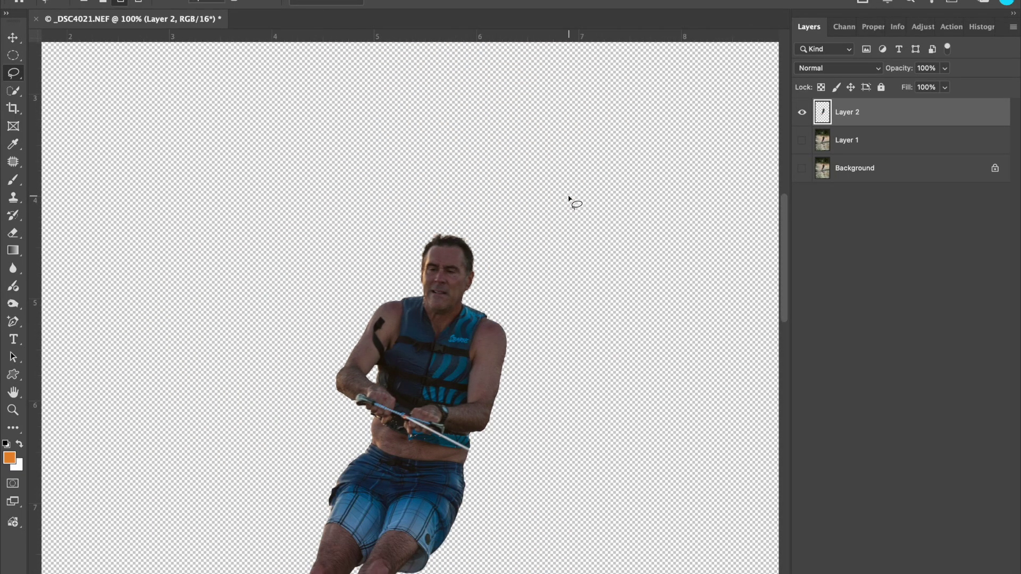
scroll(569, 200, down, 5)
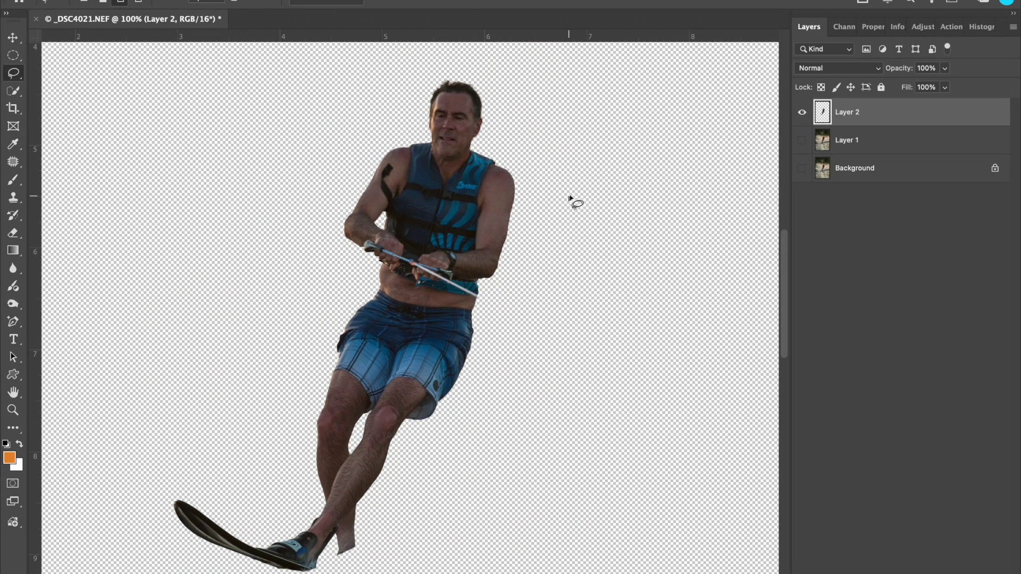
alt+click(803, 113)
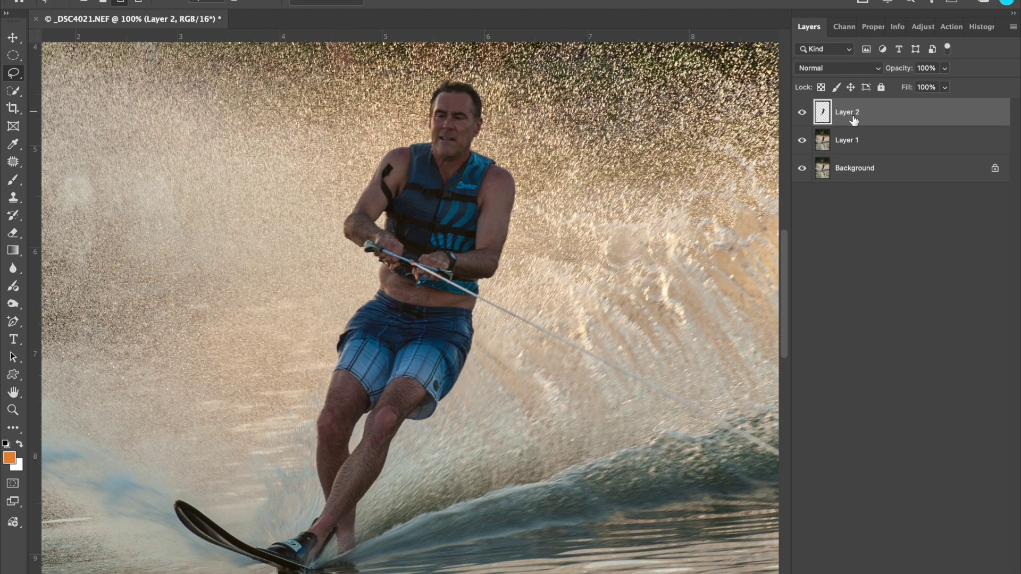
- Set the skier cut-out layer's blend mode to Screen and check the brightened skier against the scene
click(844, 69)
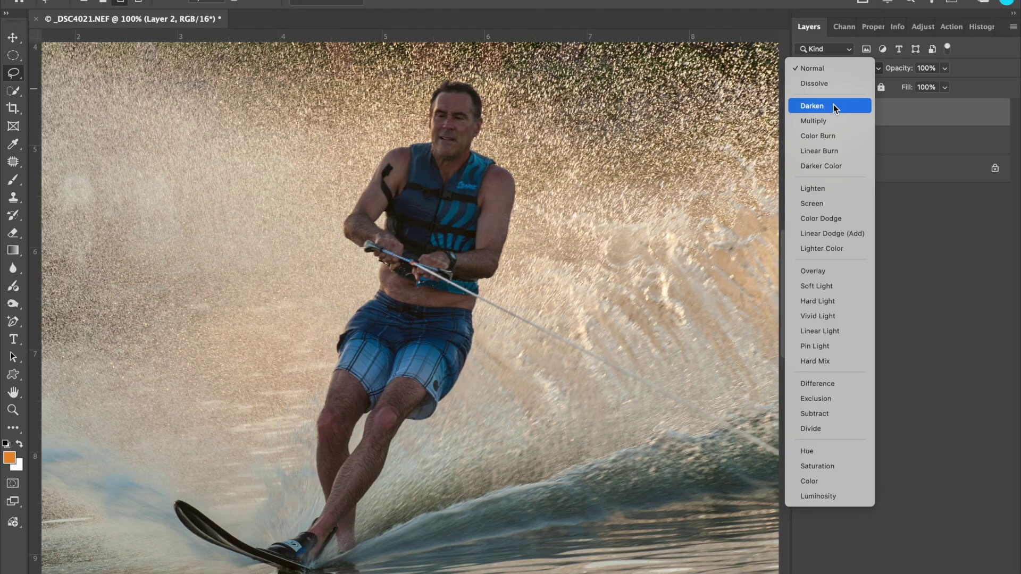
click(825, 204)
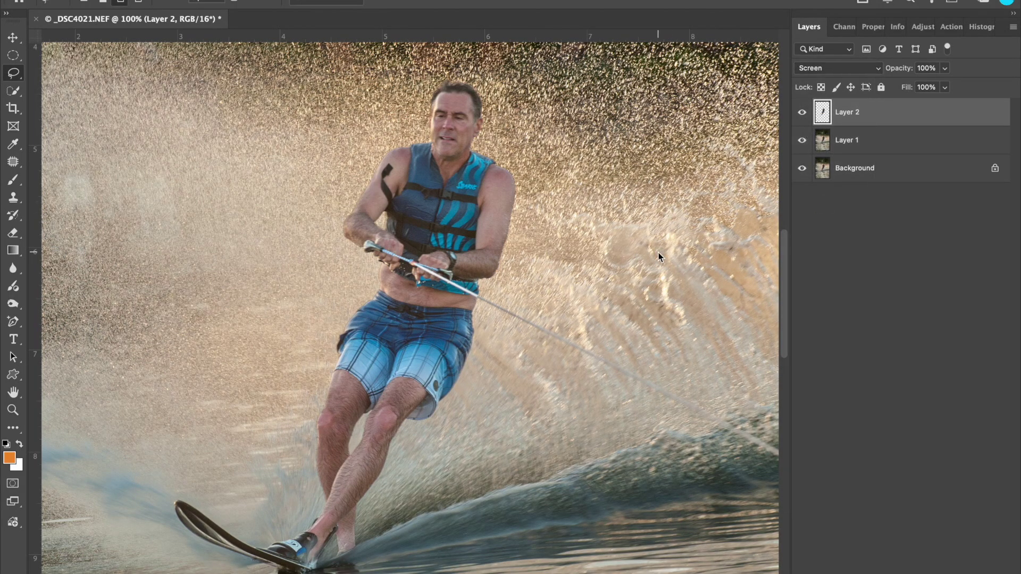
key(ctrl+minus)
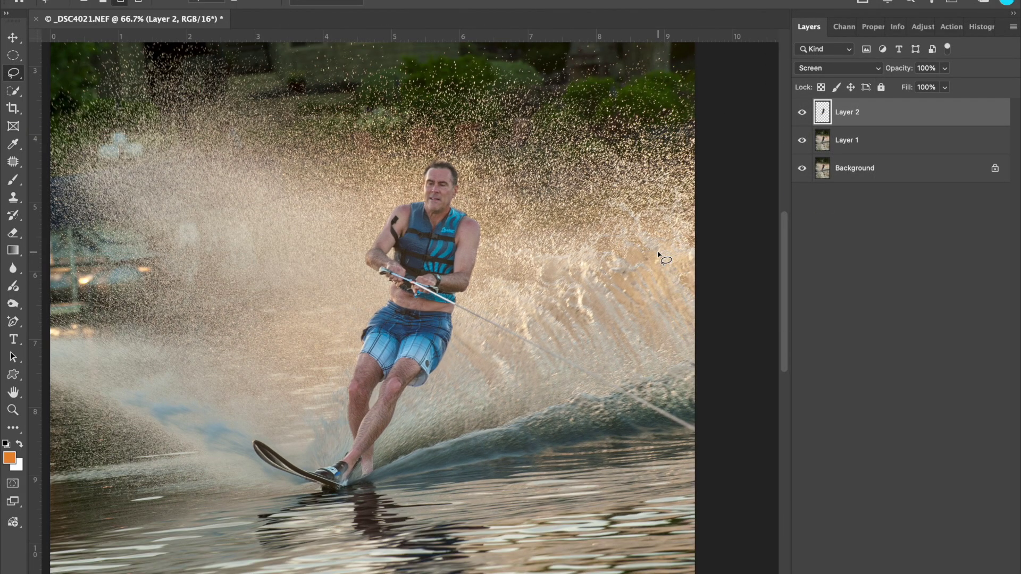
scroll(659, 256, up, 2)
scroll(660, 256, left, 3)
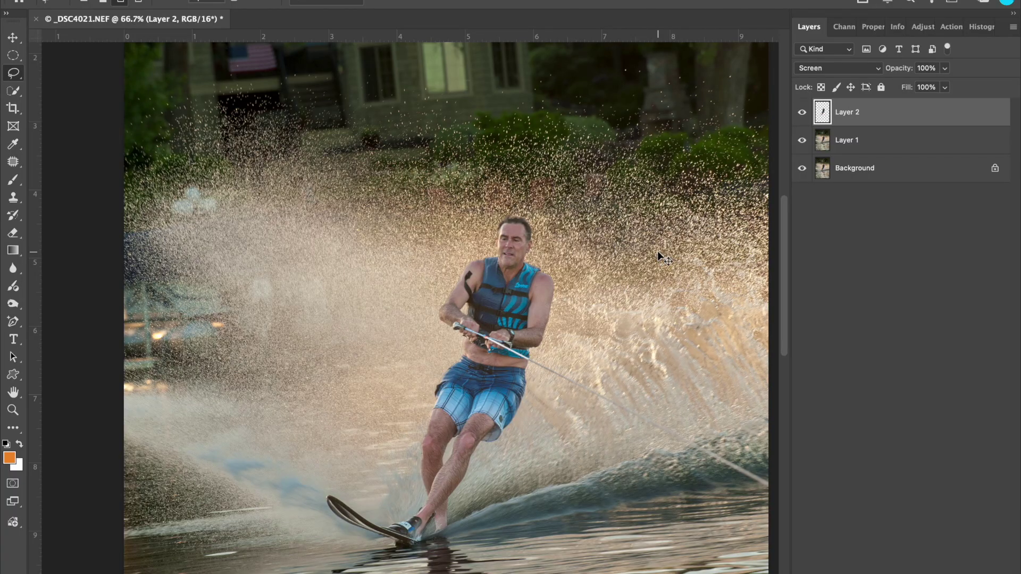
key(super+equal)
key(super+equal)
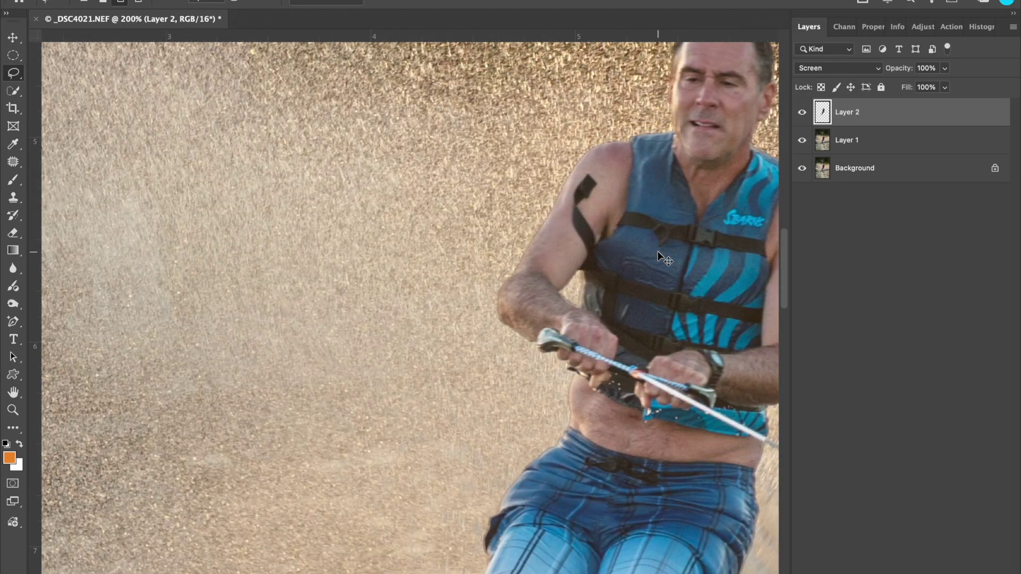
key(super+minus)
key(super+minus)
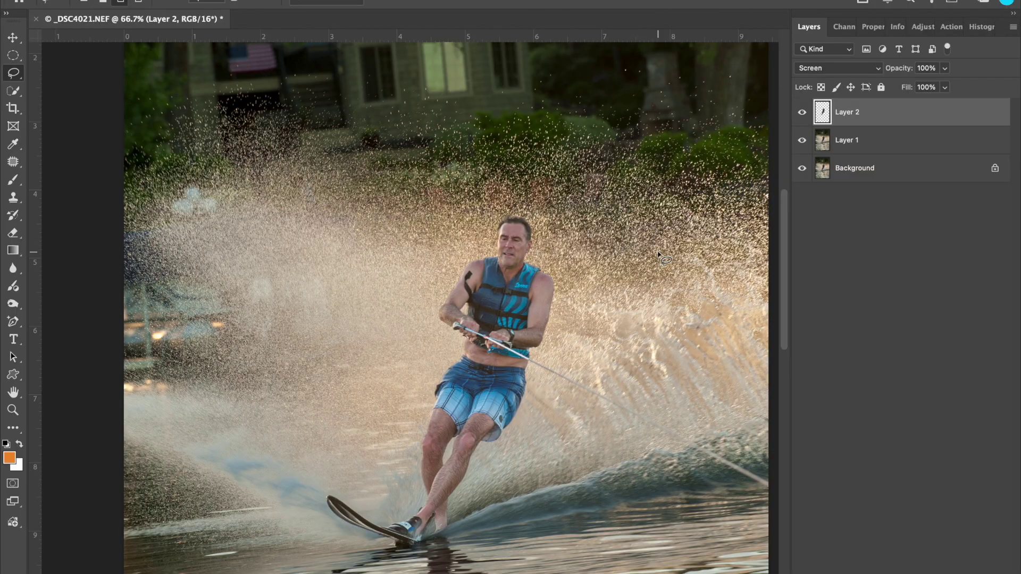
- Load the skier cut-out as a selection on Layer 1 and invert it to select everything around the skier
click(848, 143)
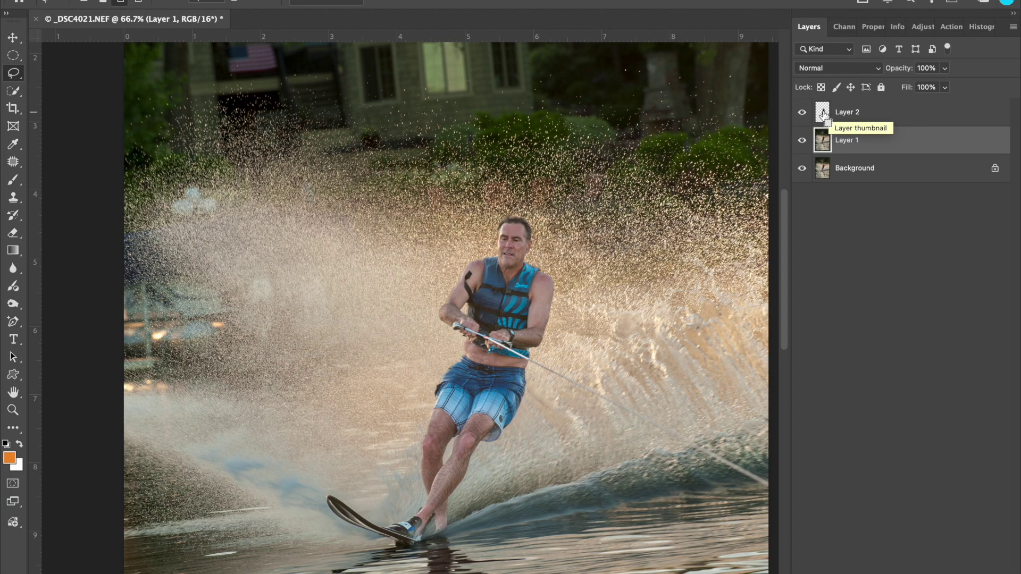
ctrl+click(823, 112)
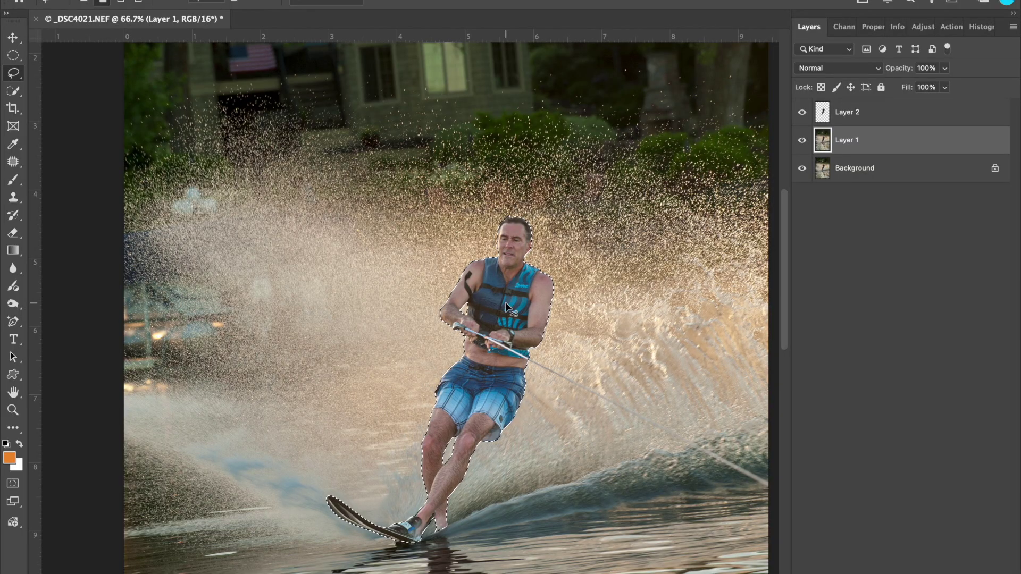
key(ctrl+shift+i)
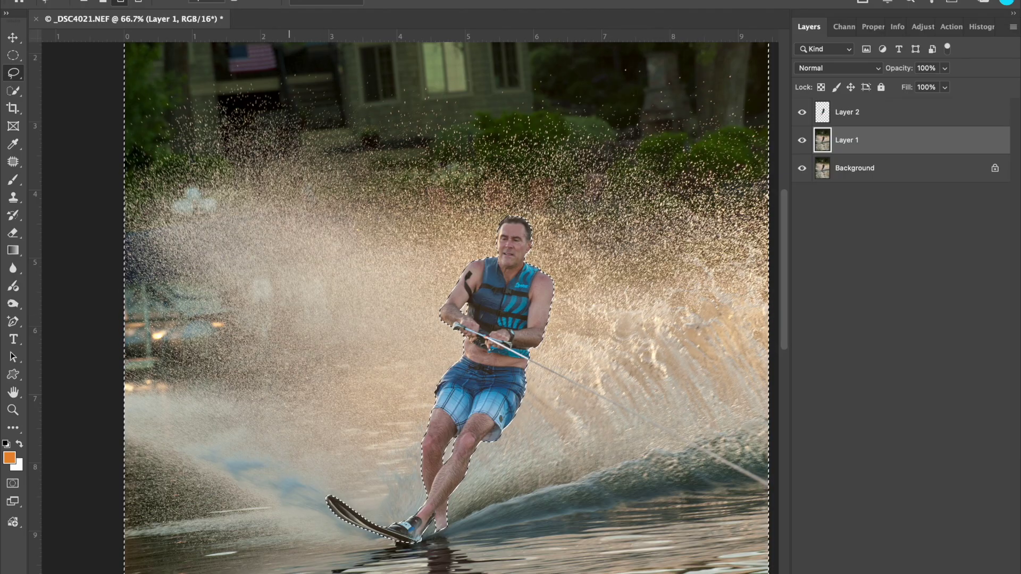
- Apply a Radial Blur to the selected surroundings with amount 10, Zoom method and Best quality
click(340, 0)
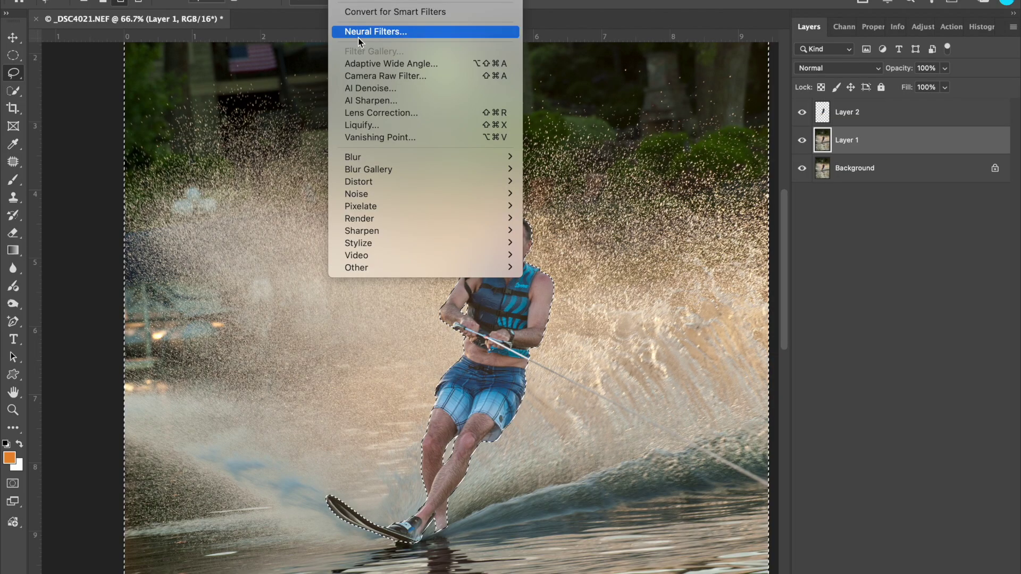
mouse_move(378, 154)
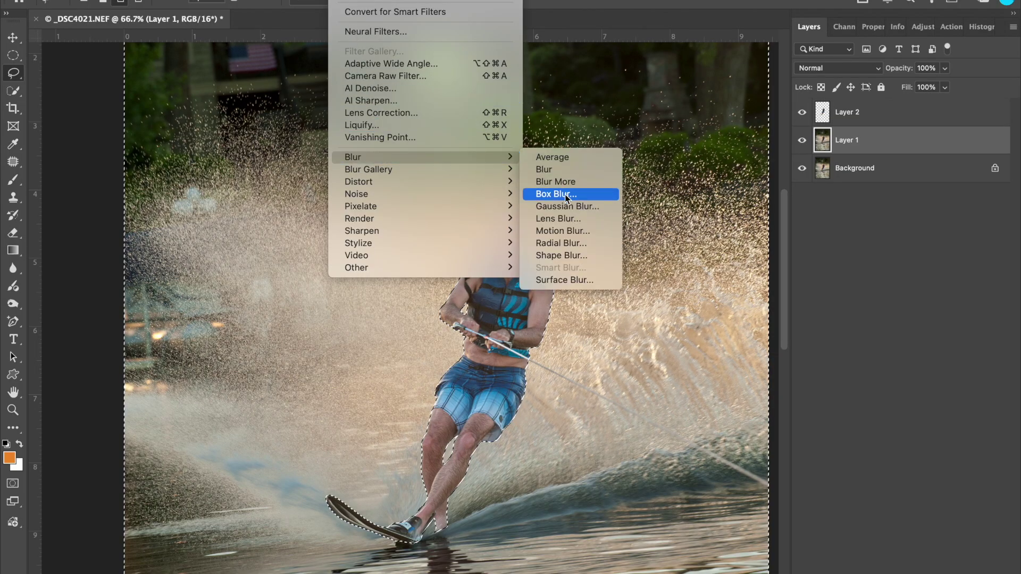
click(562, 243)
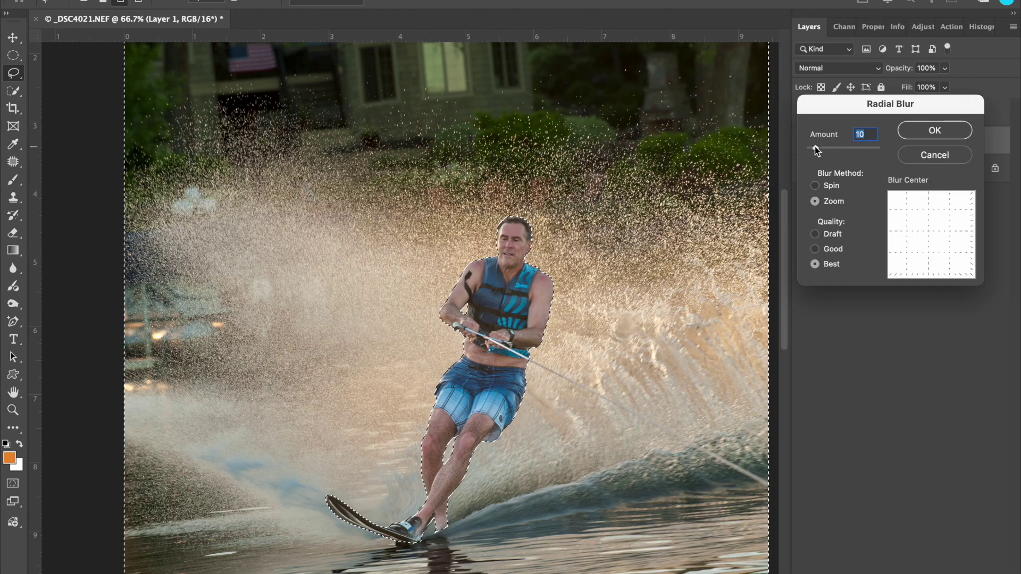
click(920, 131)
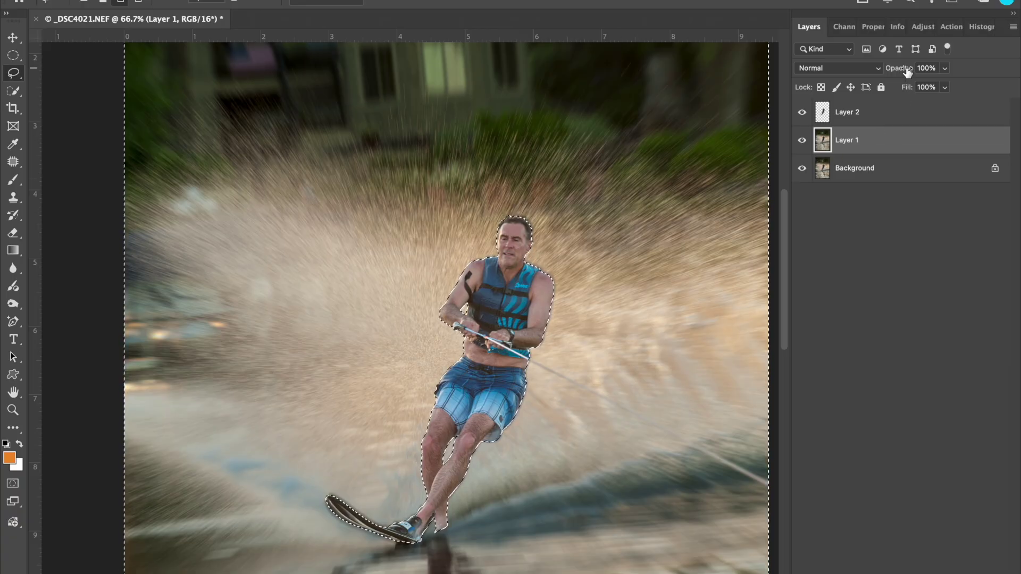
- Reduce the blurred layer's opacity to 44% and compare the scene with and without the blur
drag(907, 70, 868, 68)
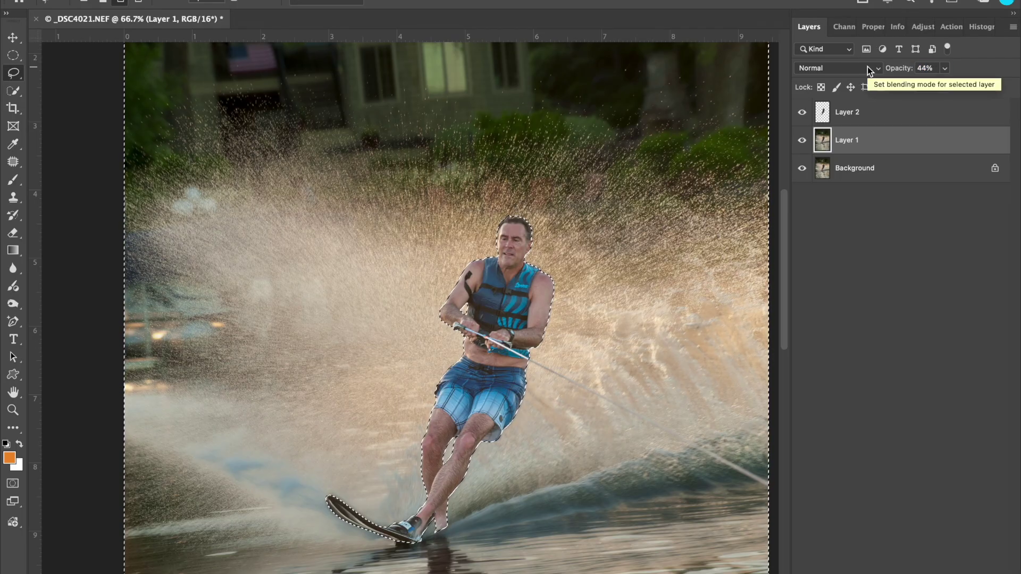
click(803, 140)
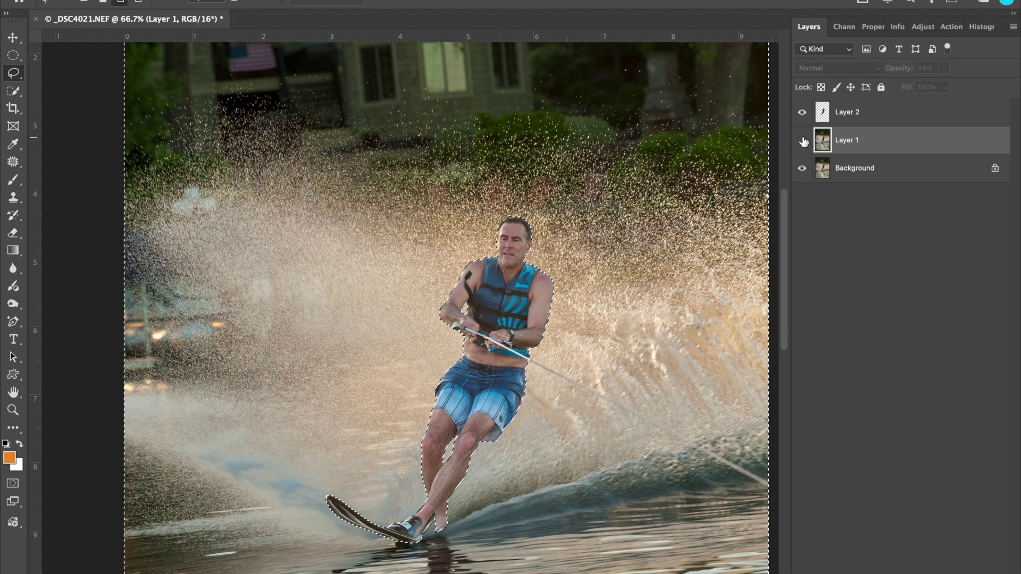
click(802, 140)
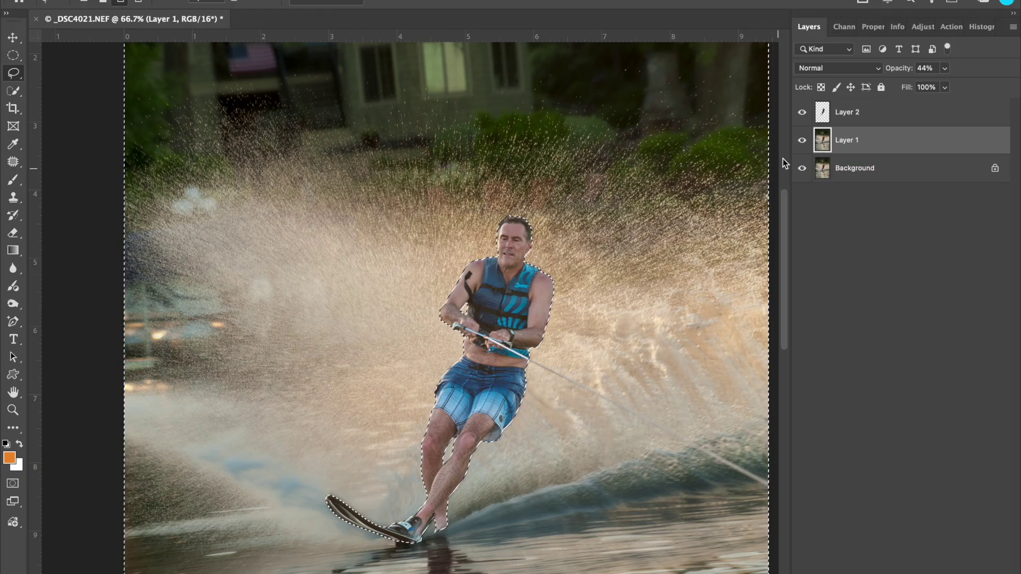
click(802, 142)
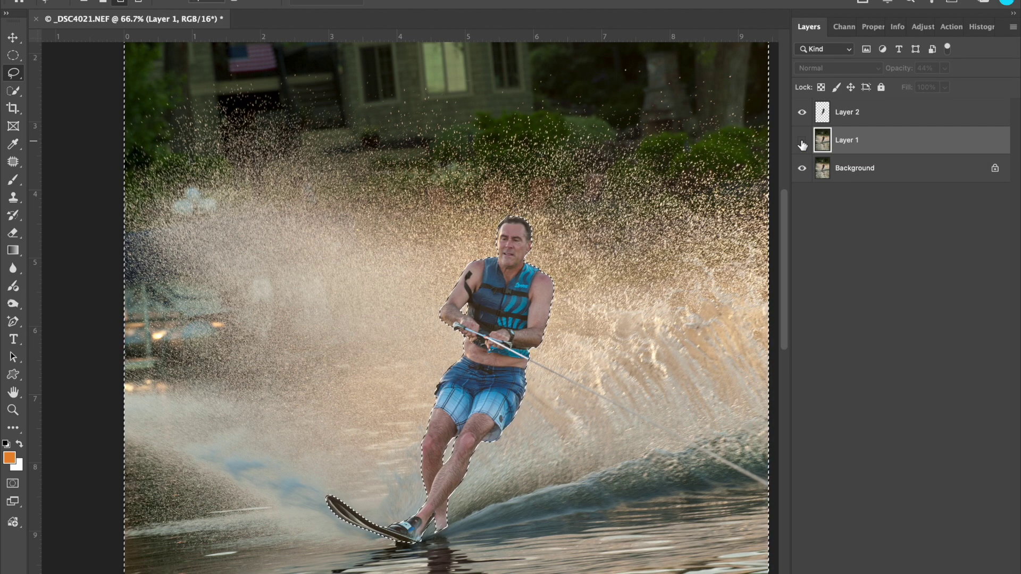
click(802, 142)
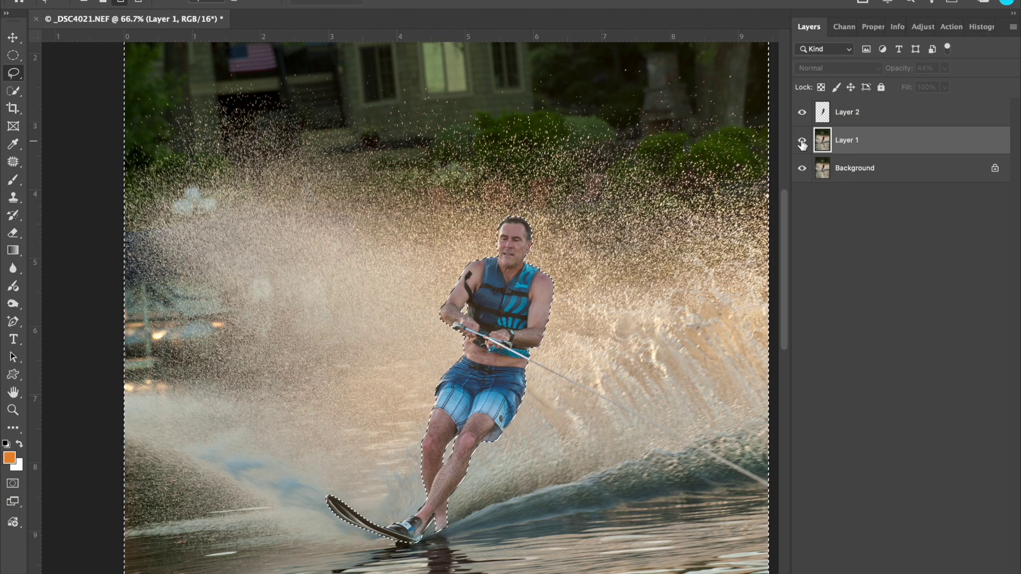
- Rename the blurred layer as "Radial blue 10" and clear the selection
double_click(849, 141)
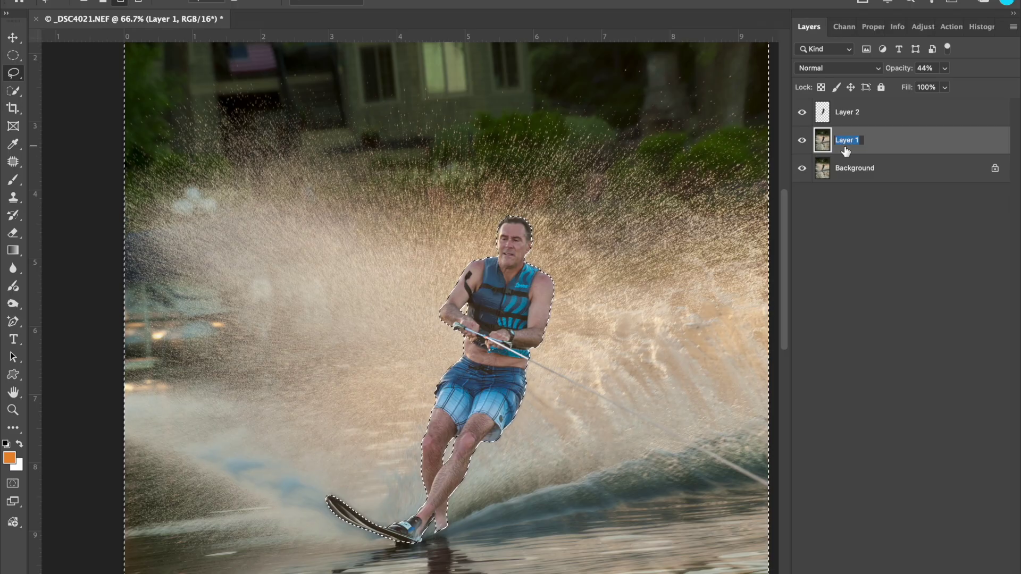
text(Radial)
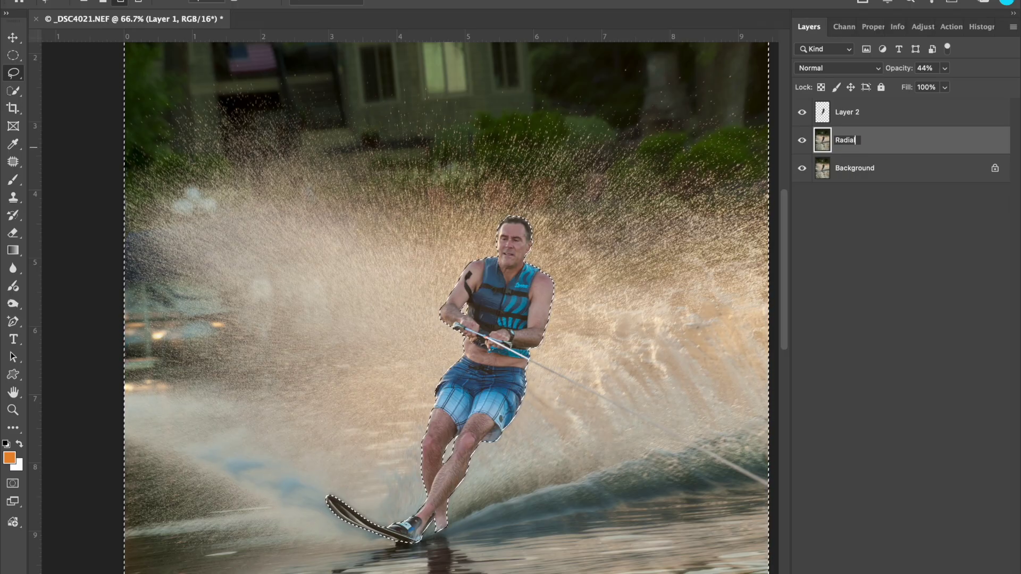
text( blue 10)
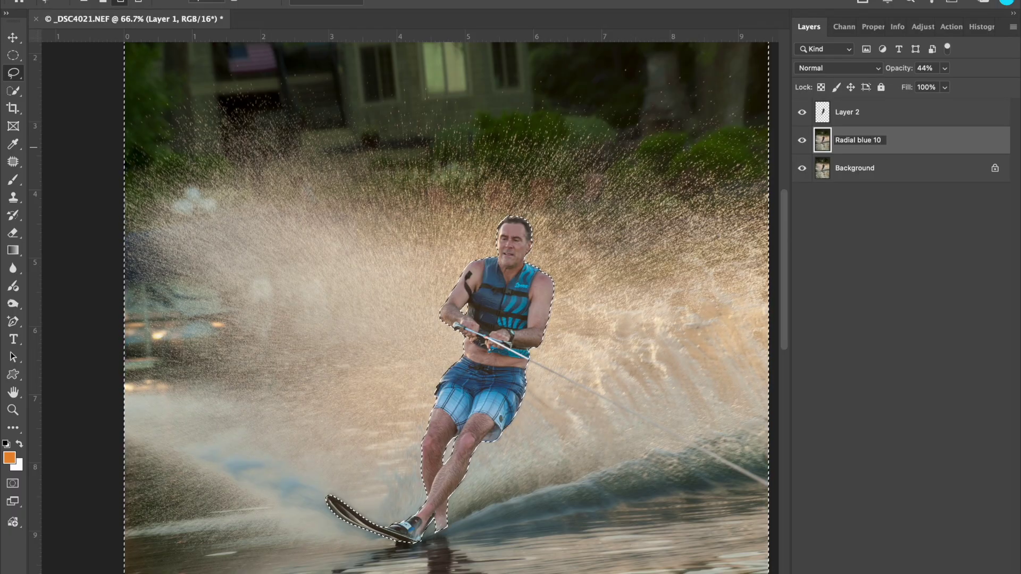
key(Return)
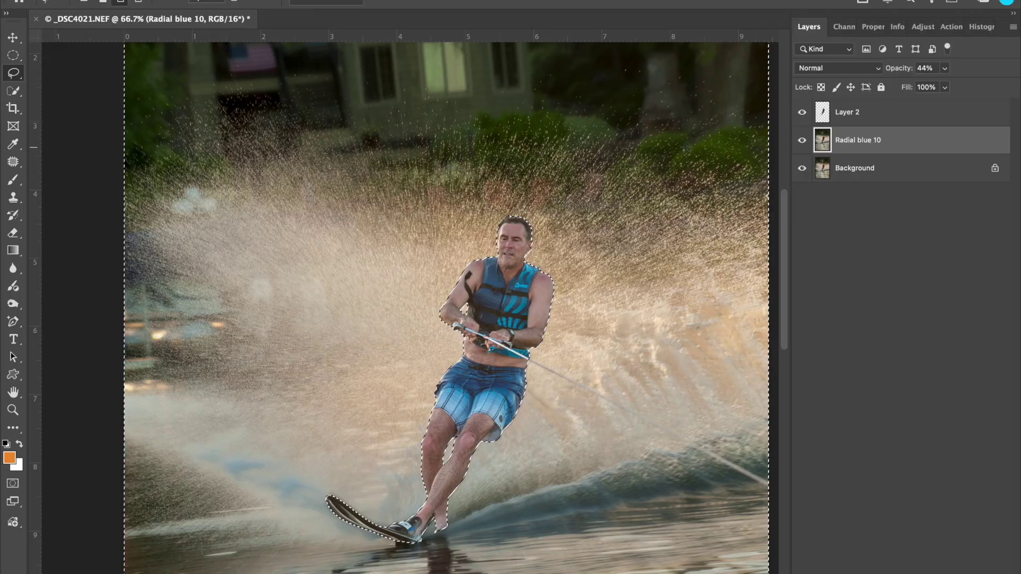
click(311, 1)
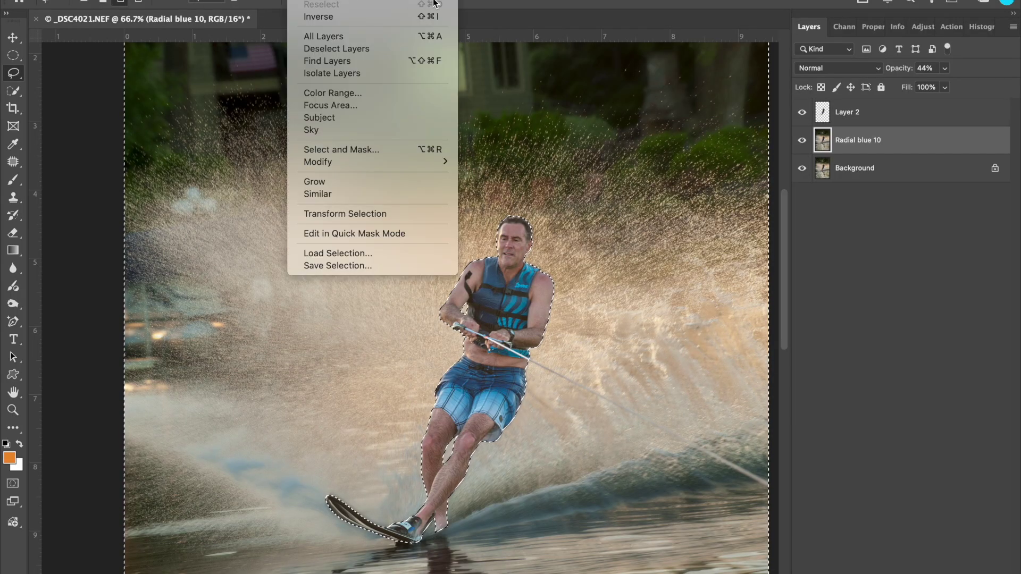
click(407, 0)
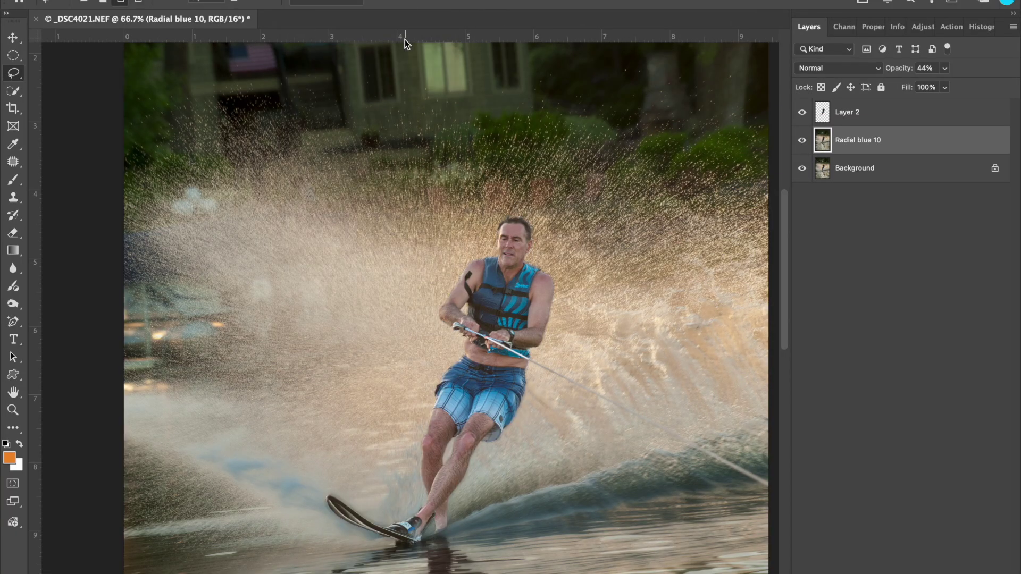
- Add a new empty layer above the skier cut-out layer and name it "retouch"
scroll(412, 242, up, 3)
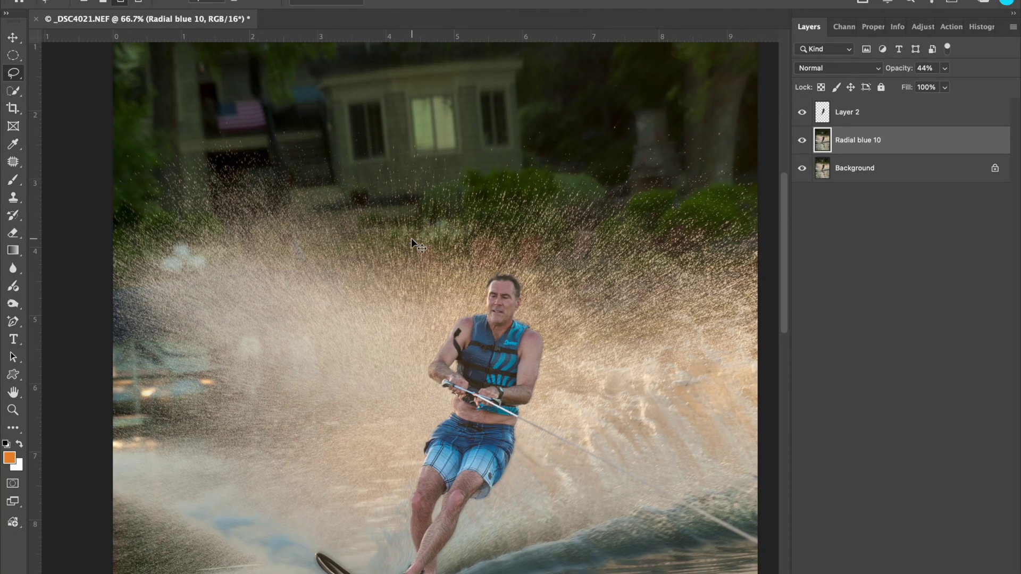
key(super+minus)
scroll(413, 242, down, 2)
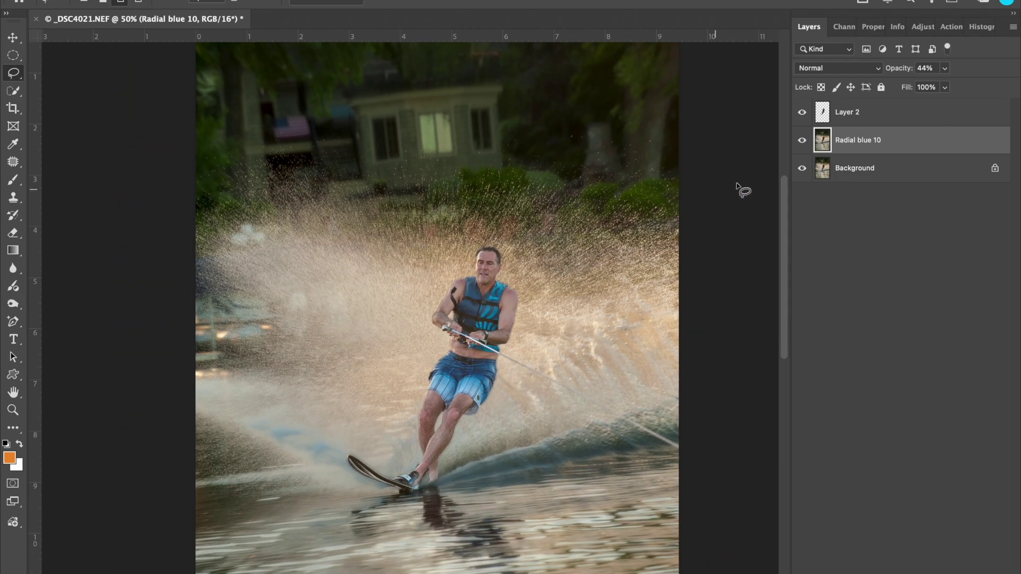
mouse_move(894, 117)
scroll(410, 139, up, 3)
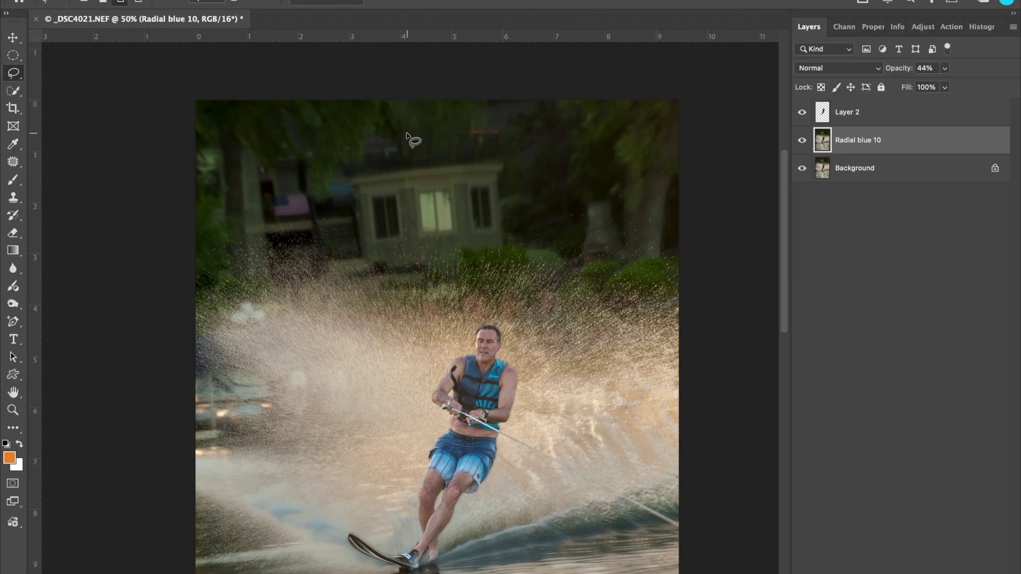
click(898, 122)
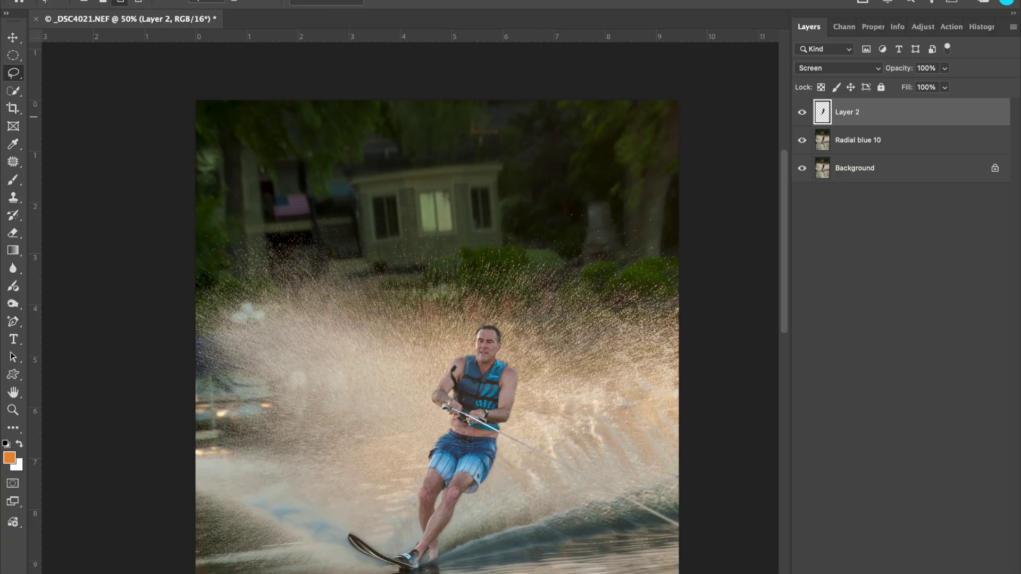
key(ctrl+alt+shift+n)
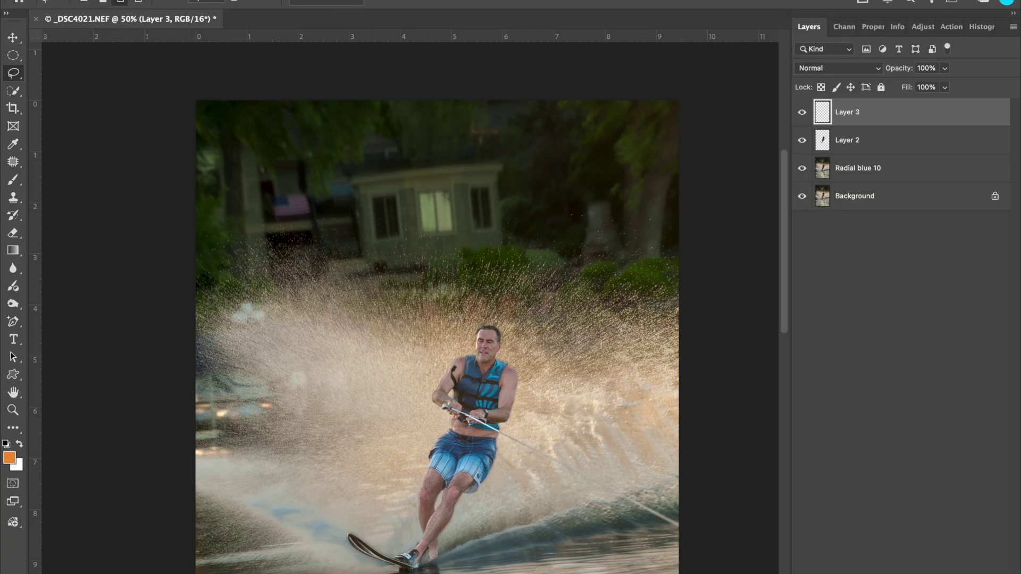
double_click(848, 112)
text(retouch)
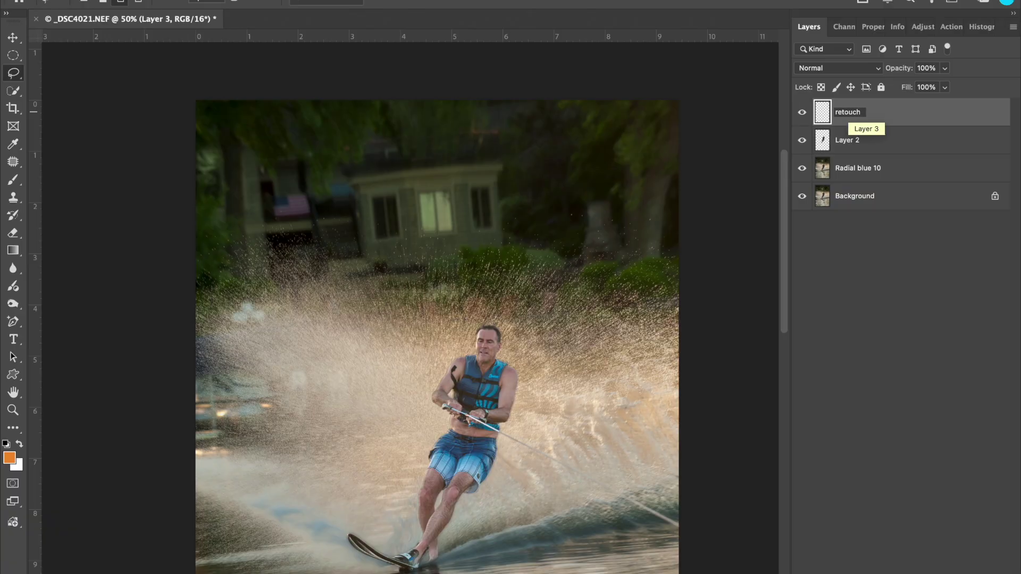
key(Return)
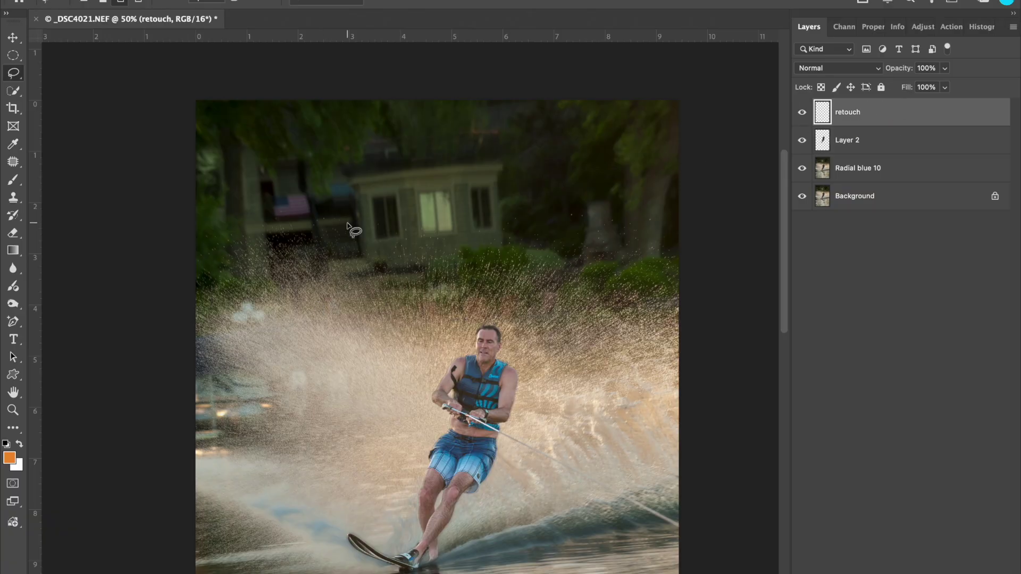
- Clone dark tree foliage over the bright spot above the house and along its roofline with the Clone Stamp tool
scroll(349, 230, up, 2)
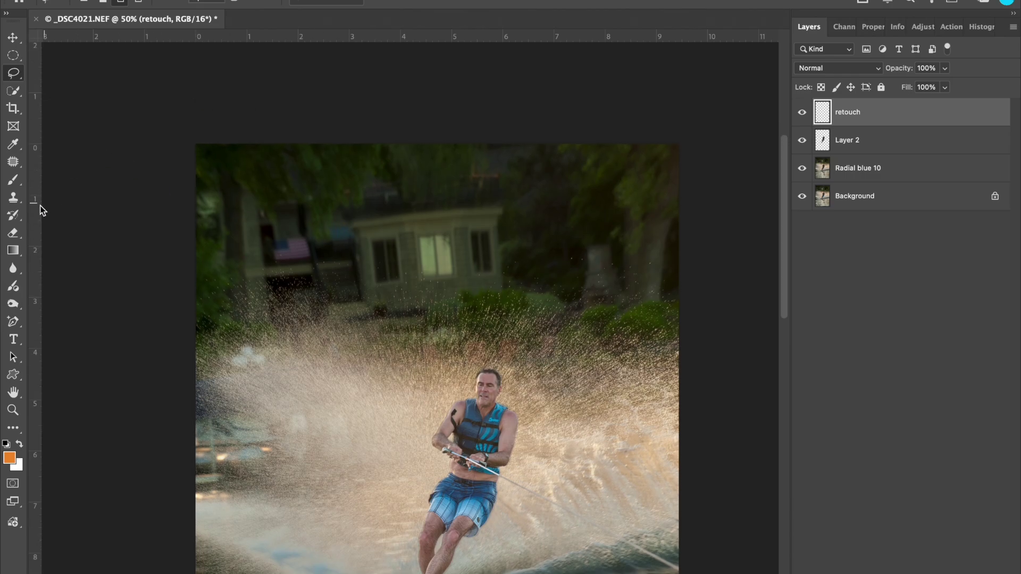
click(14, 199)
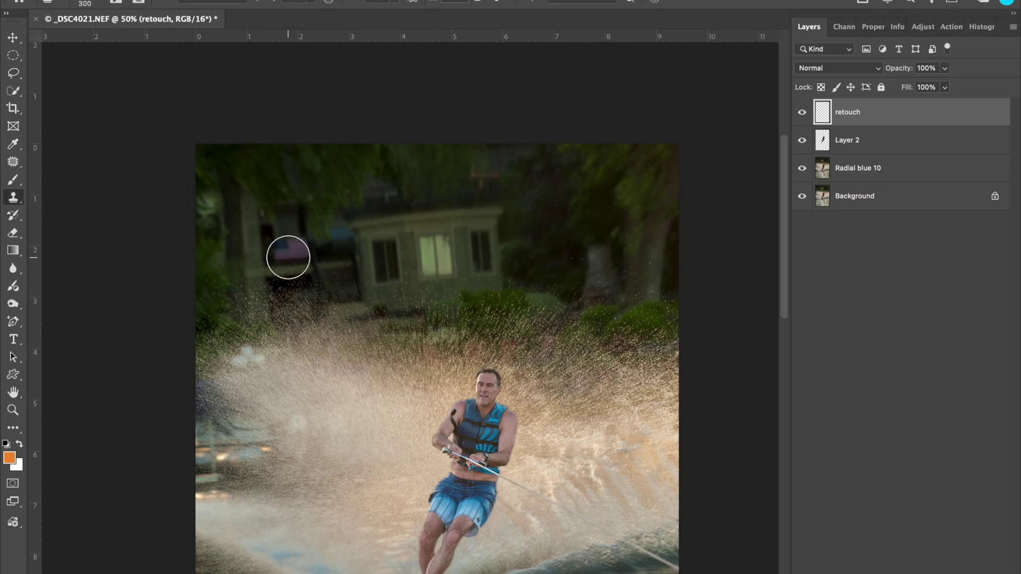
scroll(288, 257, up, 3)
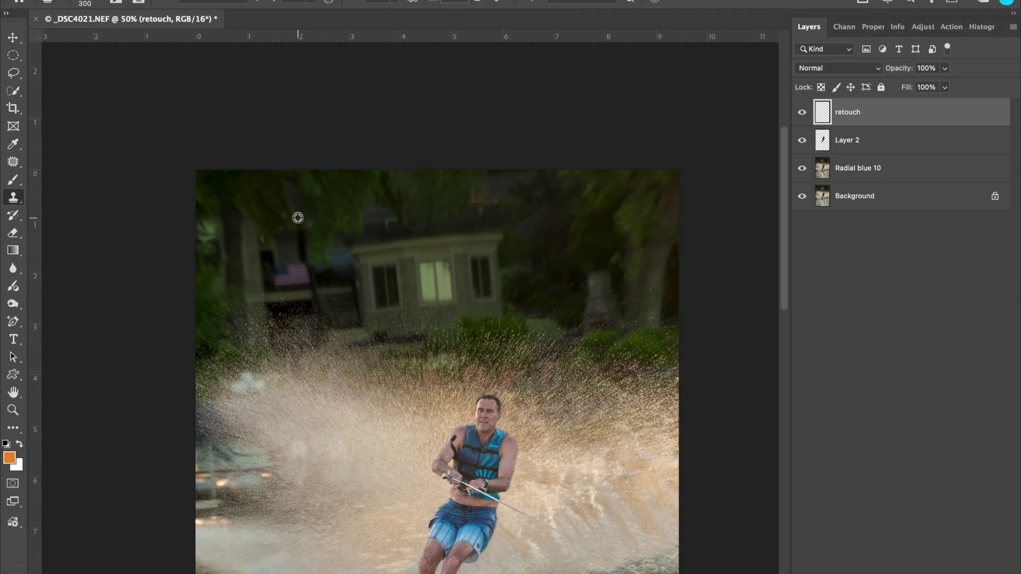
alt+click(339, 205)
drag(506, 228, 543, 201)
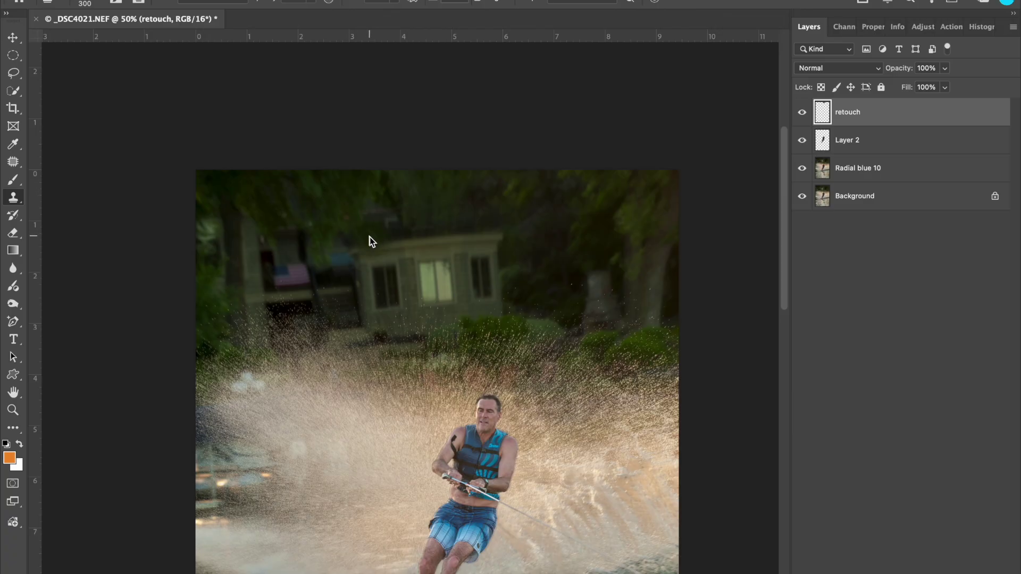
mouse_move(364, 247)
mouse_down()
mouse_move(381, 251)
mouse_move(375, 235)
mouse_up()
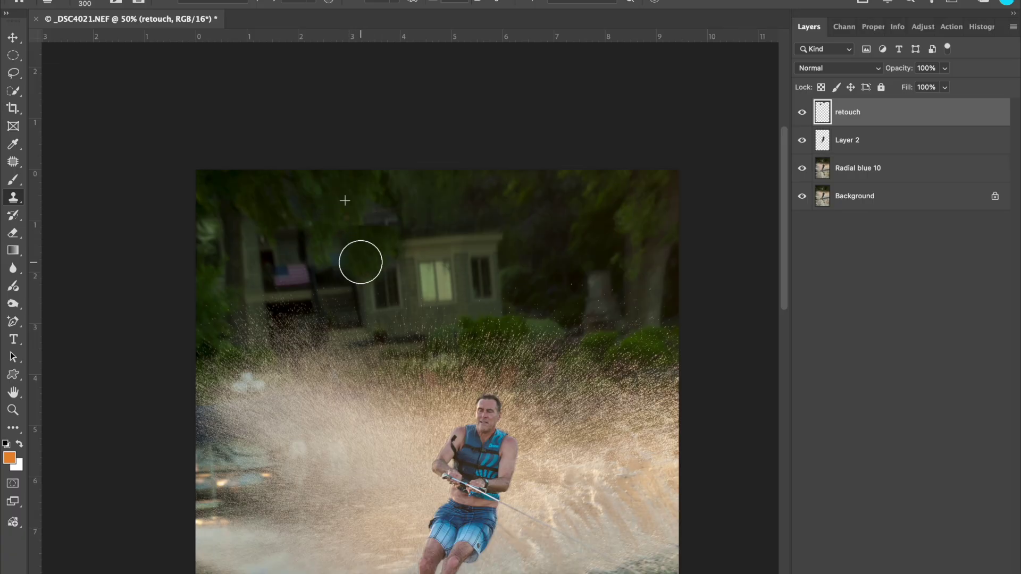
mouse_move(360, 262)
mouse_down()
mouse_move(390, 246)
mouse_move(471, 247)
mouse_up()
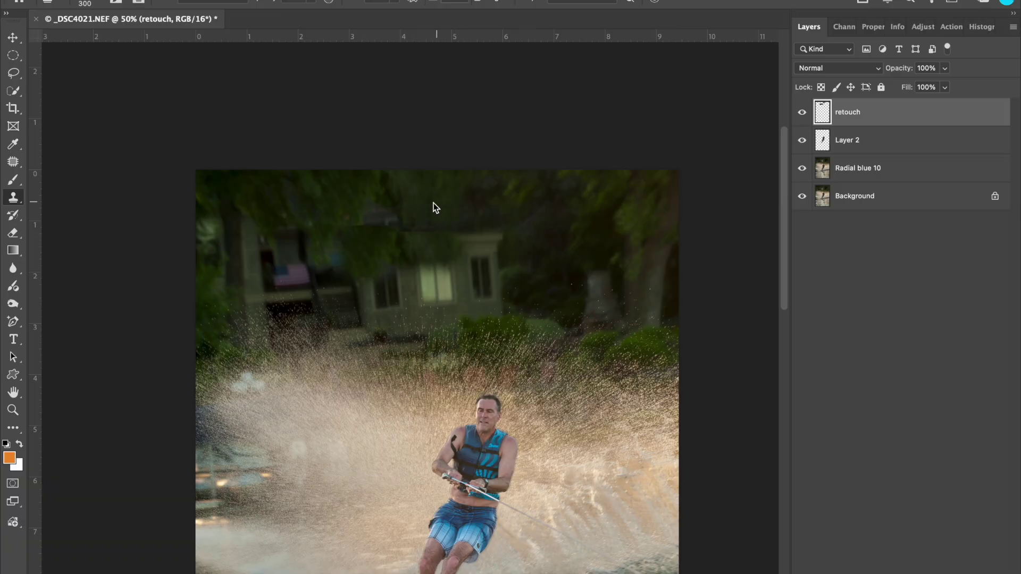
- Clone dark foliage over the house's left, right and centre windows and the walls around them
drag(396, 239, 383, 305)
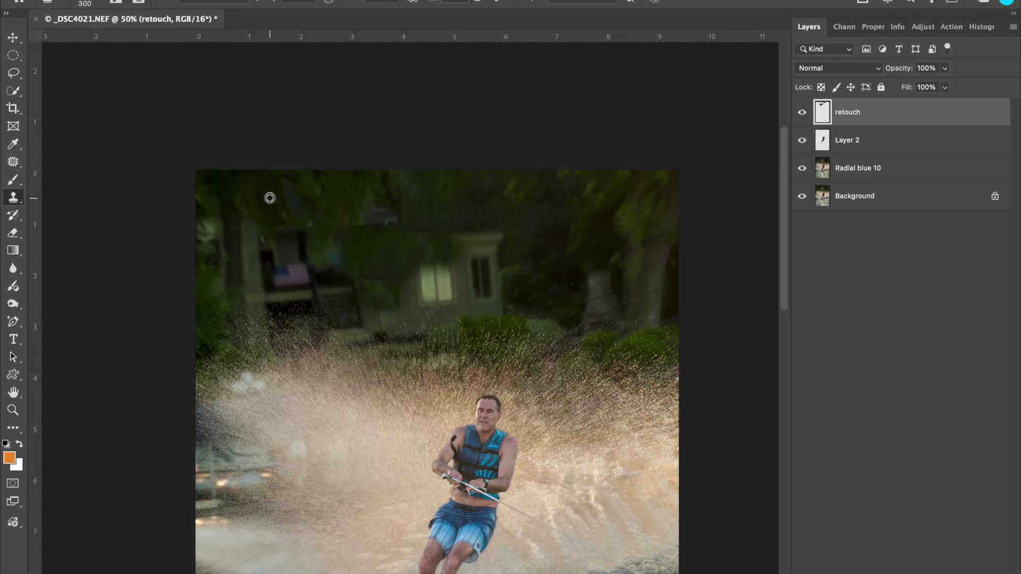
mouse_move(470, 240)
mouse_down()
mouse_move(476, 235)
mouse_move(485, 257)
mouse_move(478, 296)
mouse_up()
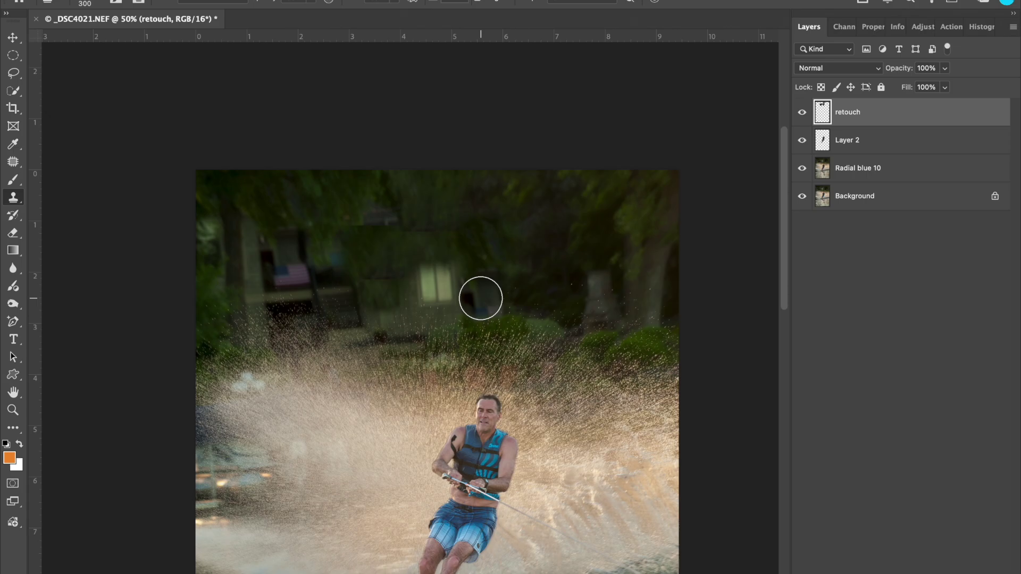
alt+click(289, 194)
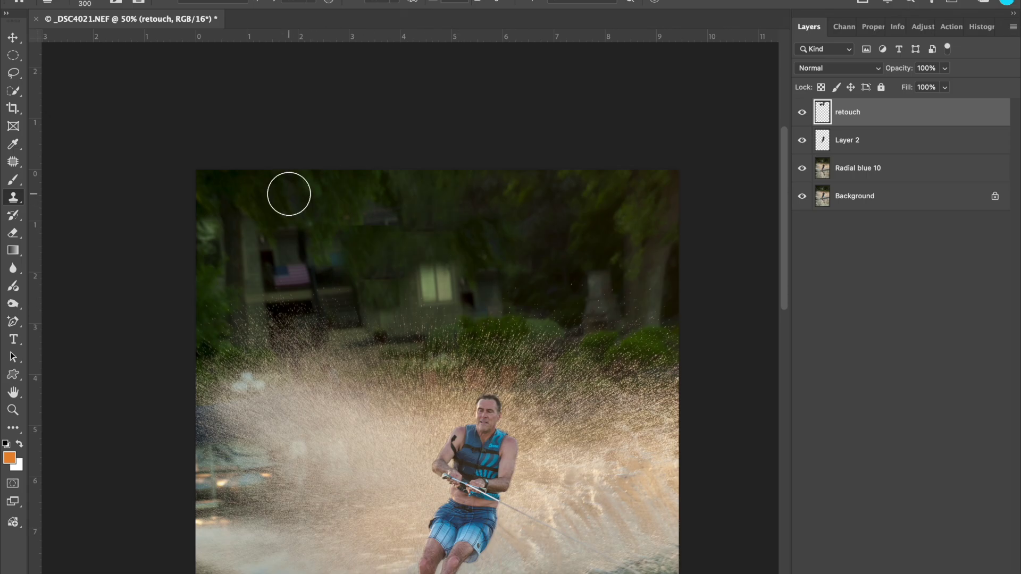
click(431, 268)
mouse_move(431, 269)
mouse_down()
mouse_move(431, 310)
mouse_move(381, 315)
mouse_move(456, 298)
mouse_up()
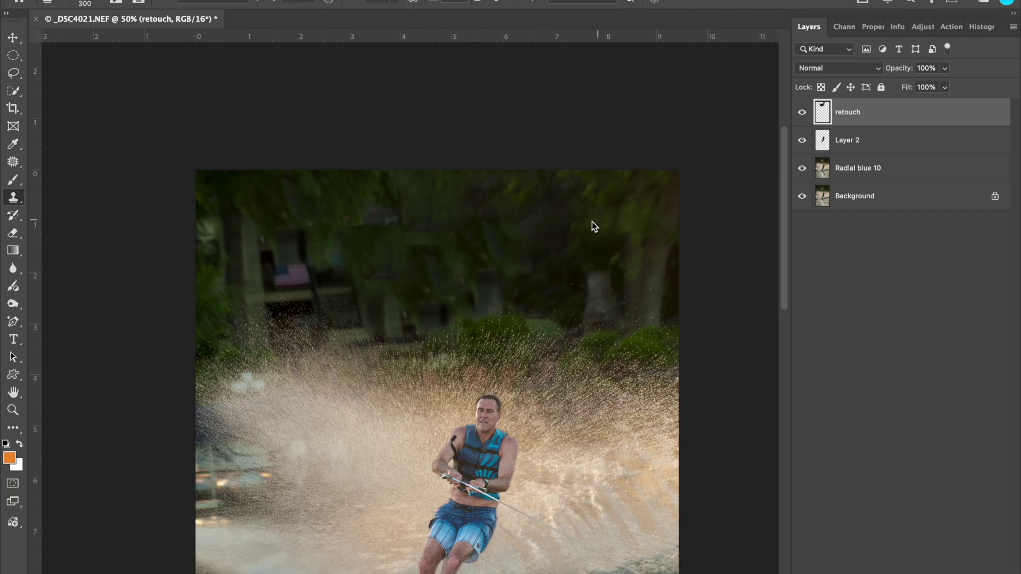
- Clone dark foliage over the flag, the porch area and the remaining lower walls of the house
mouse_move(497, 292)
mouse_down()
mouse_move(468, 294)
mouse_move(488, 296)
mouse_move(491, 279)
mouse_move(476, 278)
mouse_move(416, 310)
mouse_up()
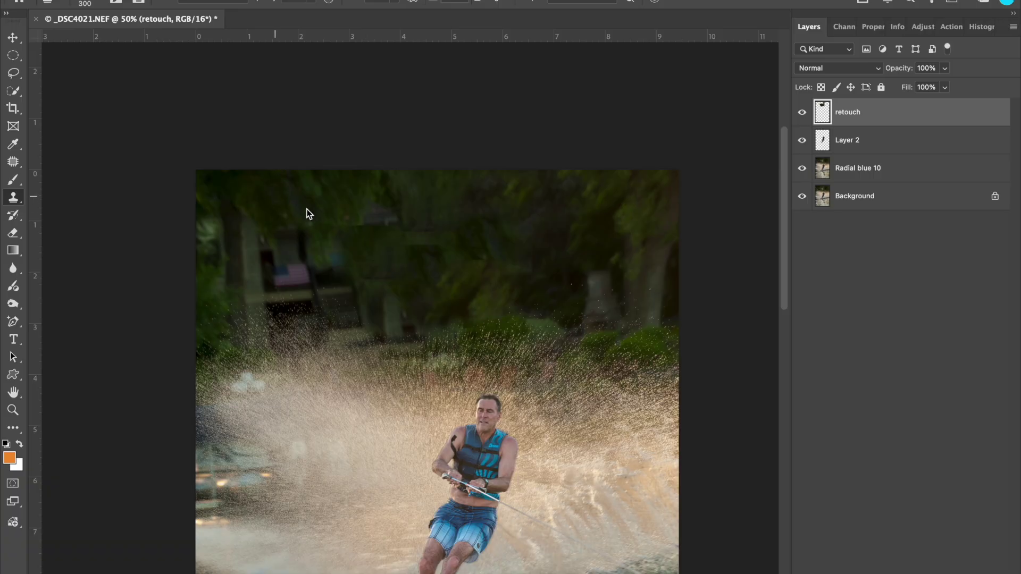
mouse_move(290, 263)
mouse_down()
mouse_move(285, 276)
mouse_move(328, 289)
mouse_move(326, 236)
mouse_up()
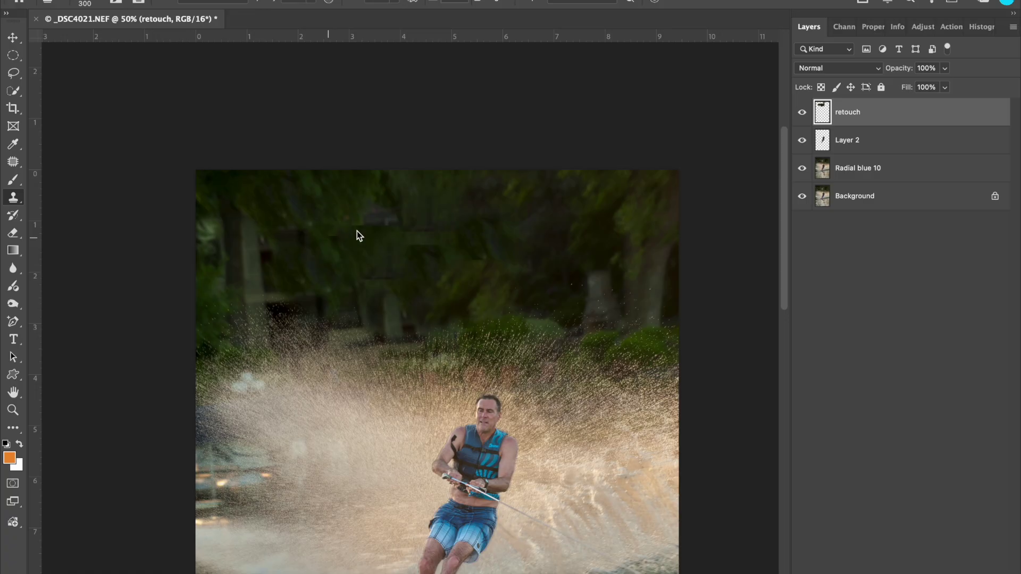
alt+click(418, 200)
mouse_move(392, 301)
mouse_down()
mouse_move(402, 317)
mouse_move(381, 308)
mouse_move(391, 276)
mouse_up()
alt+click(440, 200)
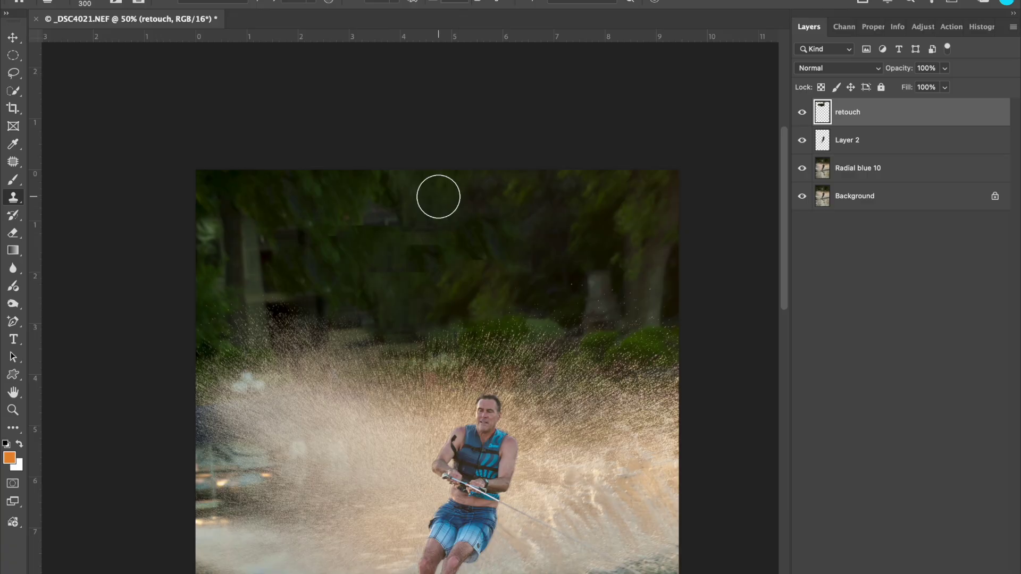
mouse_move(392, 208)
mouse_down()
mouse_move(374, 201)
mouse_move(381, 187)
mouse_move(372, 246)
mouse_up()
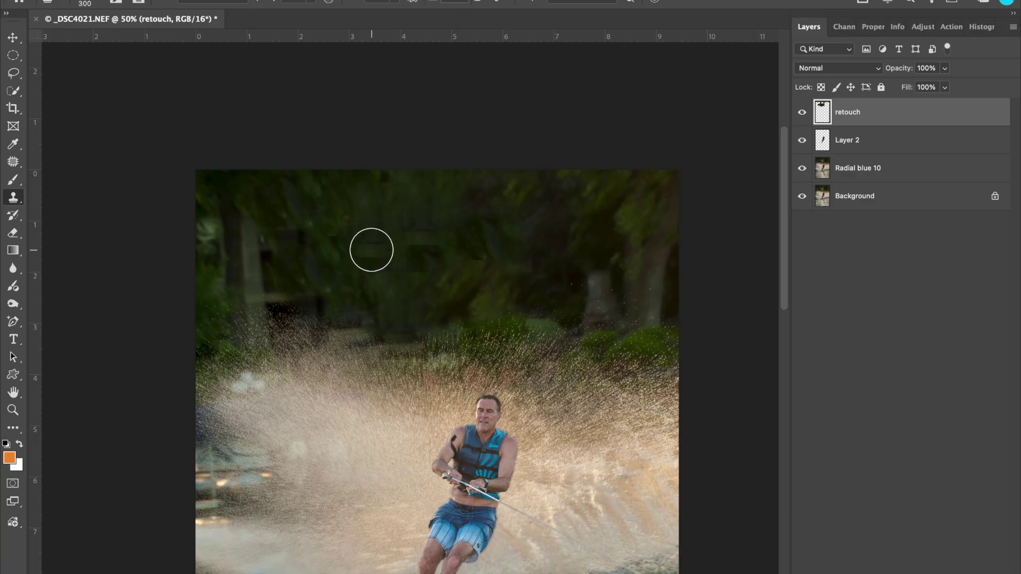
alt+click(315, 209)
click(426, 257)
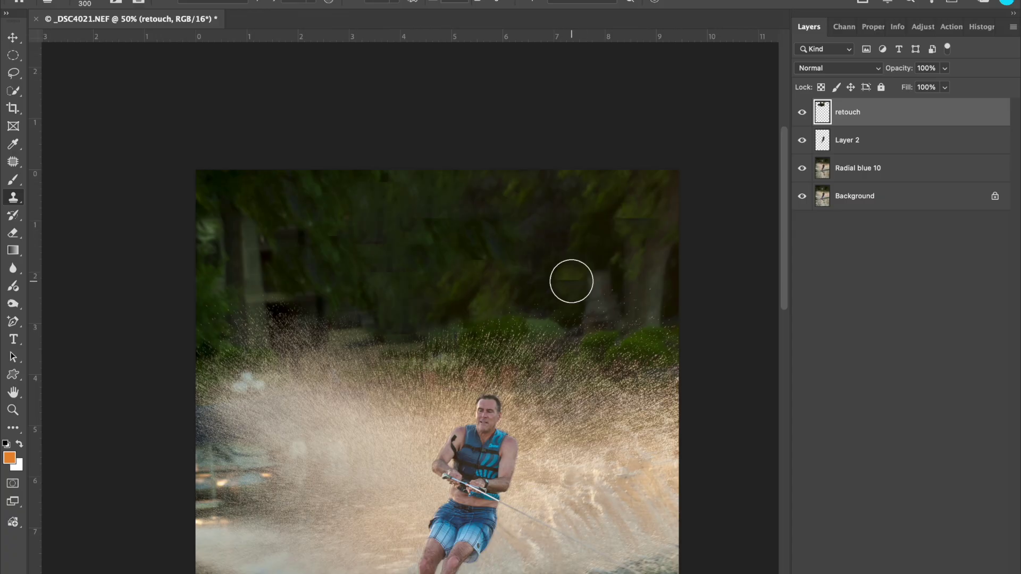
- Clone foliage over the hard-edged patches among the trees on the photo's right side
mouse_move(554, 235)
mouse_down()
mouse_move(565, 276)
mouse_move(562, 255)
mouse_up()
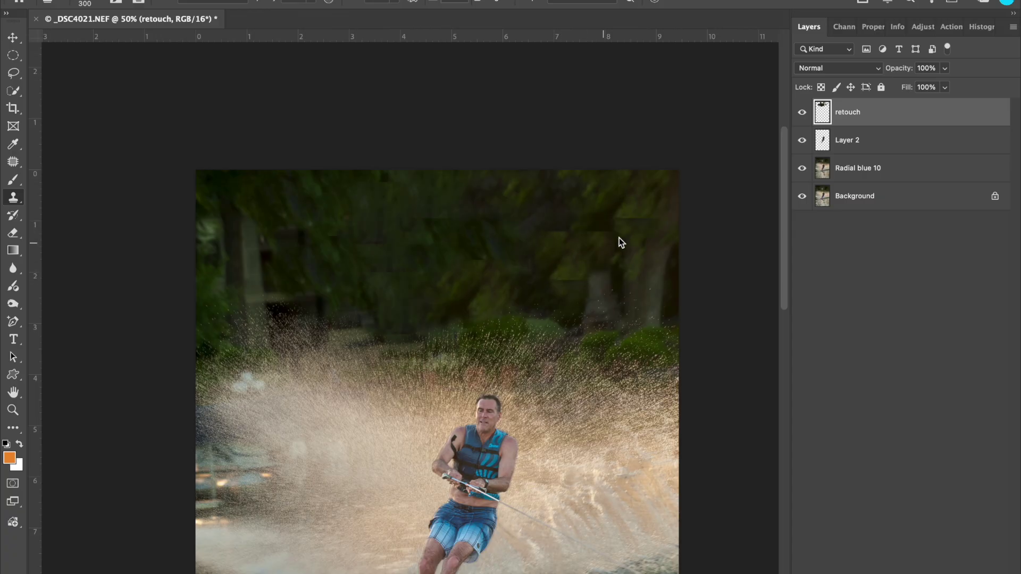
alt+click(638, 205)
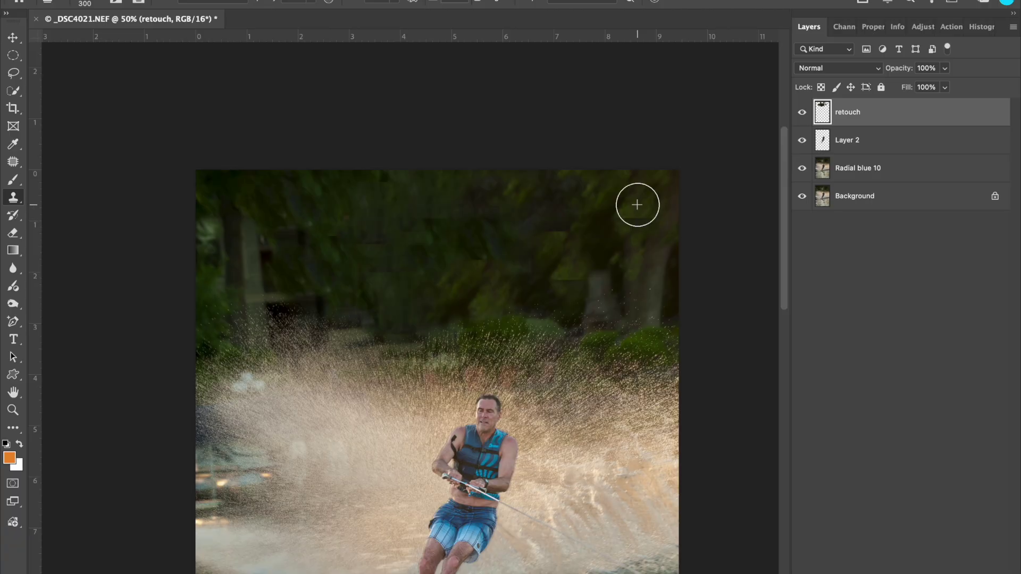
alt+click(590, 190)
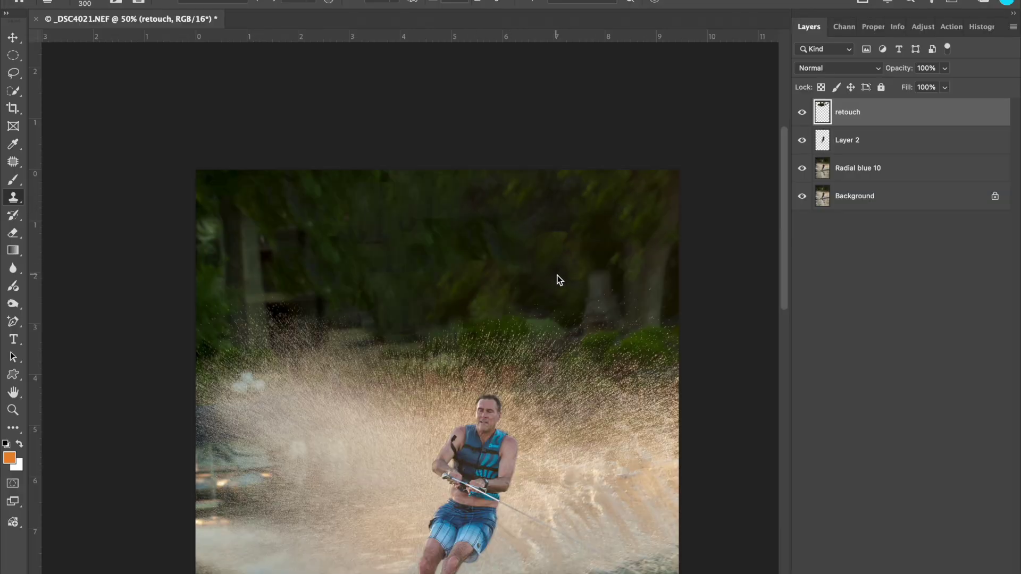
drag(561, 283, 566, 255)
- Clone foliage over the pale post and porch remnants near the left trees, blending the patch edges above the spray
drag(378, 242, 337, 238)
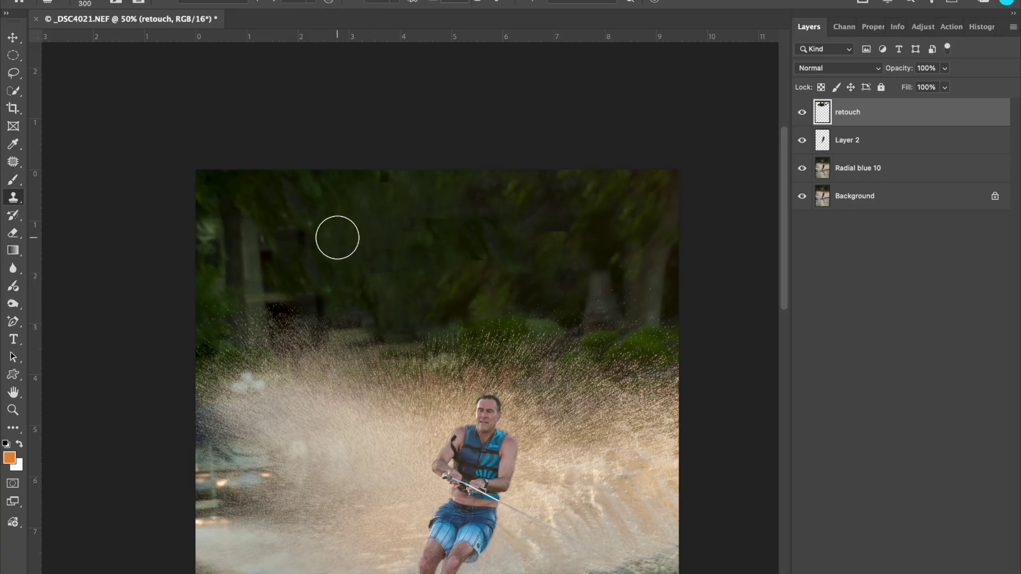
alt+click(341, 223)
click(426, 224)
mouse_move(253, 223)
mouse_down()
mouse_move(263, 296)
mouse_move(265, 282)
mouse_move(301, 285)
mouse_up()
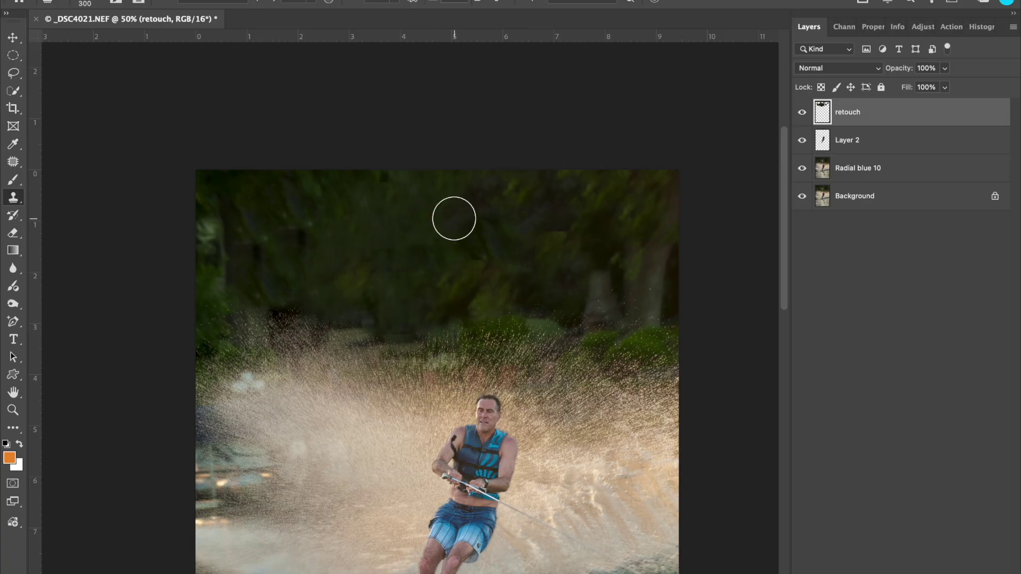
- Clone water spray over the dark shapes and bright lights along the spray's left edge
scroll(533, 247, down, 5)
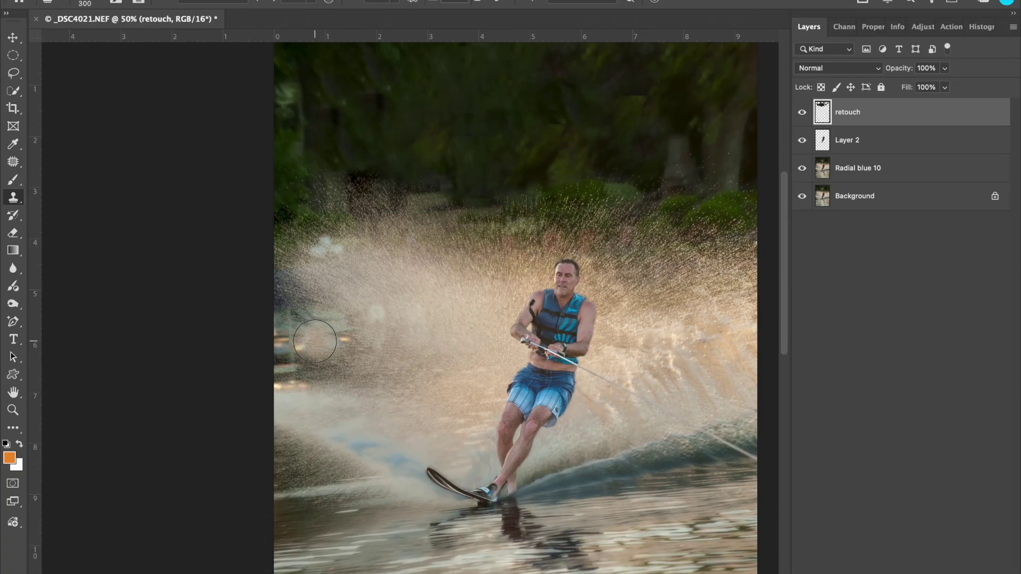
click(332, 265)
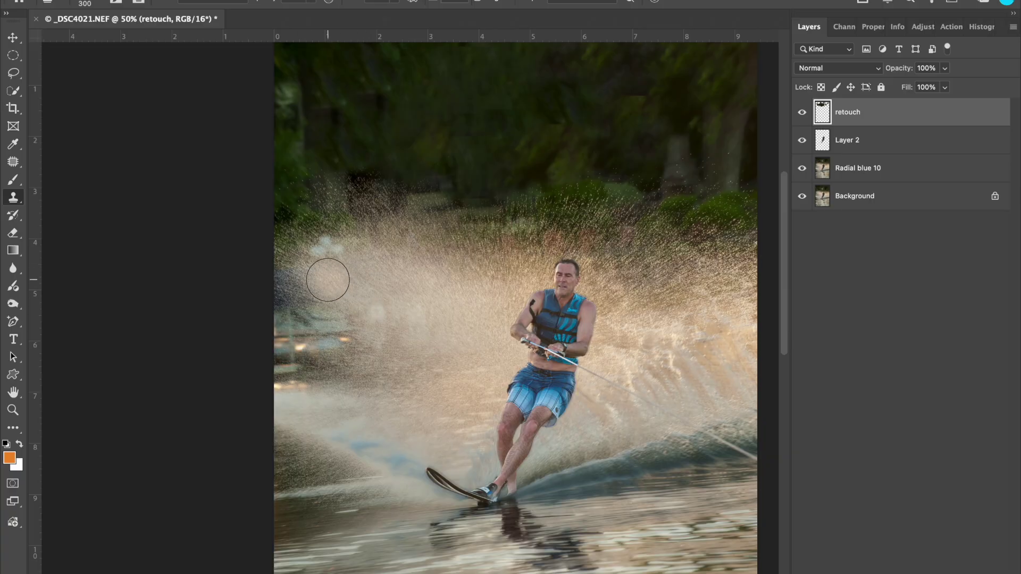
click(290, 286)
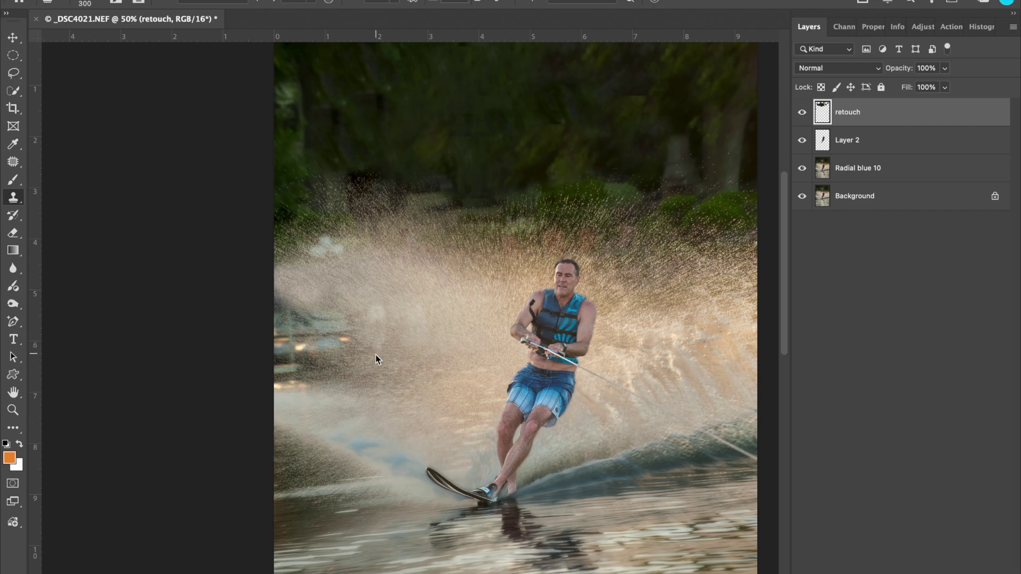
alt+click(359, 367)
click(339, 349)
drag(339, 349, 287, 353)
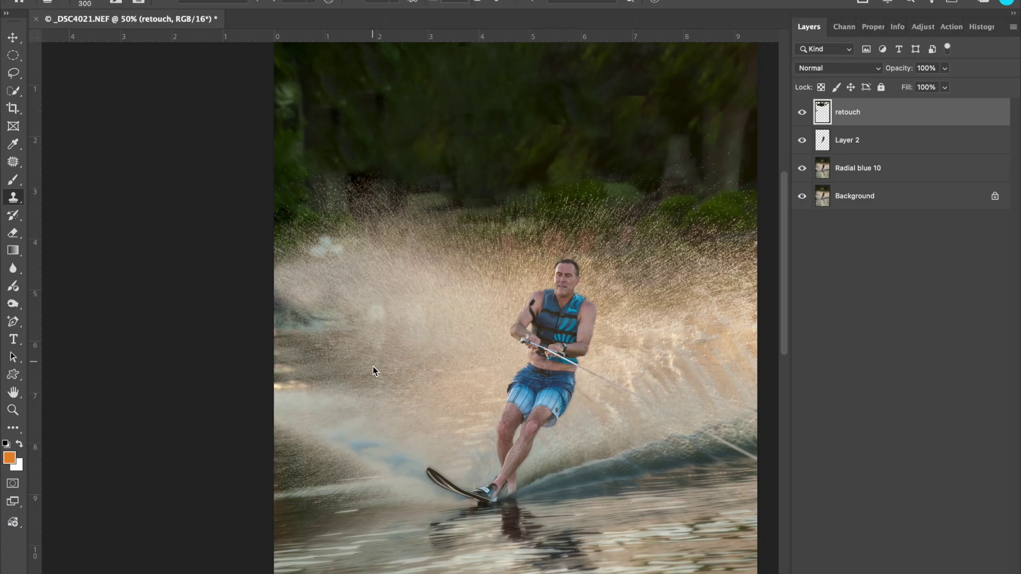
drag(341, 323, 281, 315)
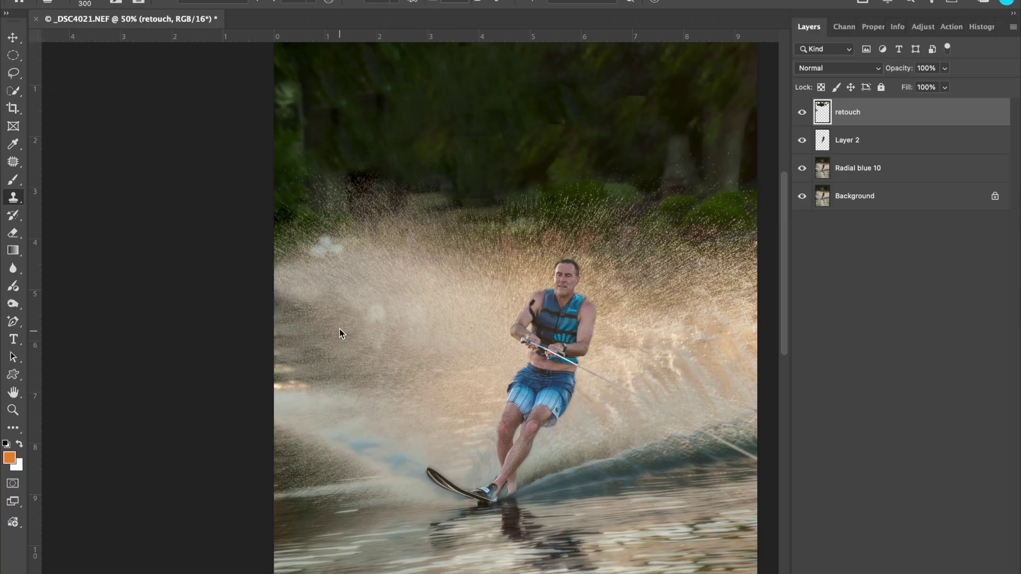
- Show only the Background layer to compare the original with the retouched photo, and restore all layers
alt+click(802, 197)
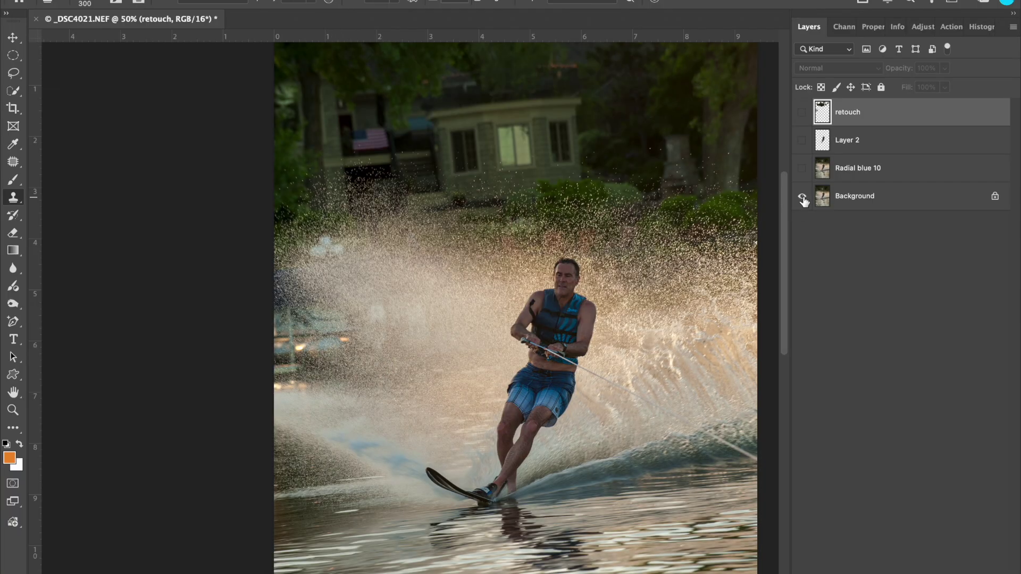
alt+click(802, 196)
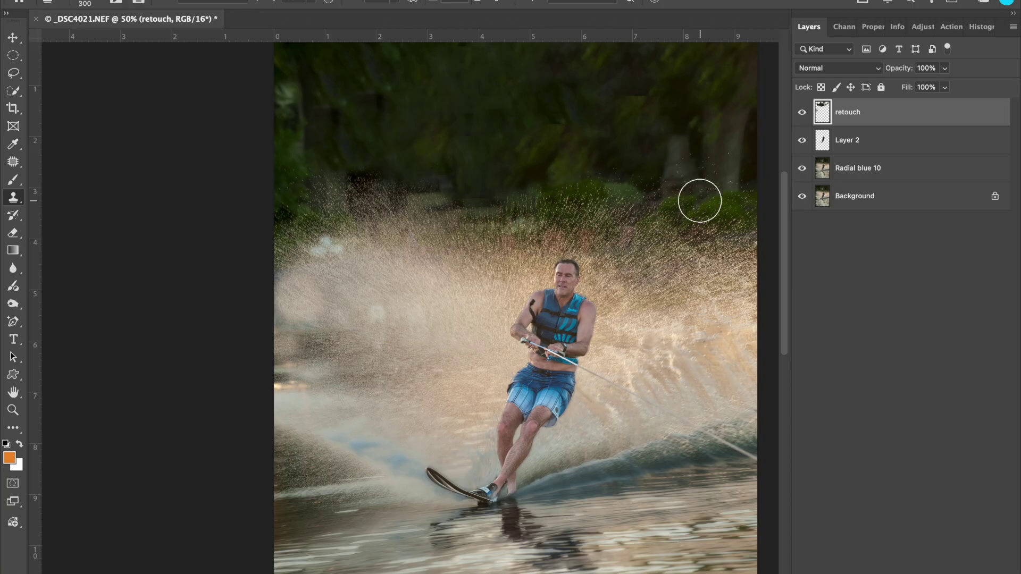
scroll(700, 201, down, 2)
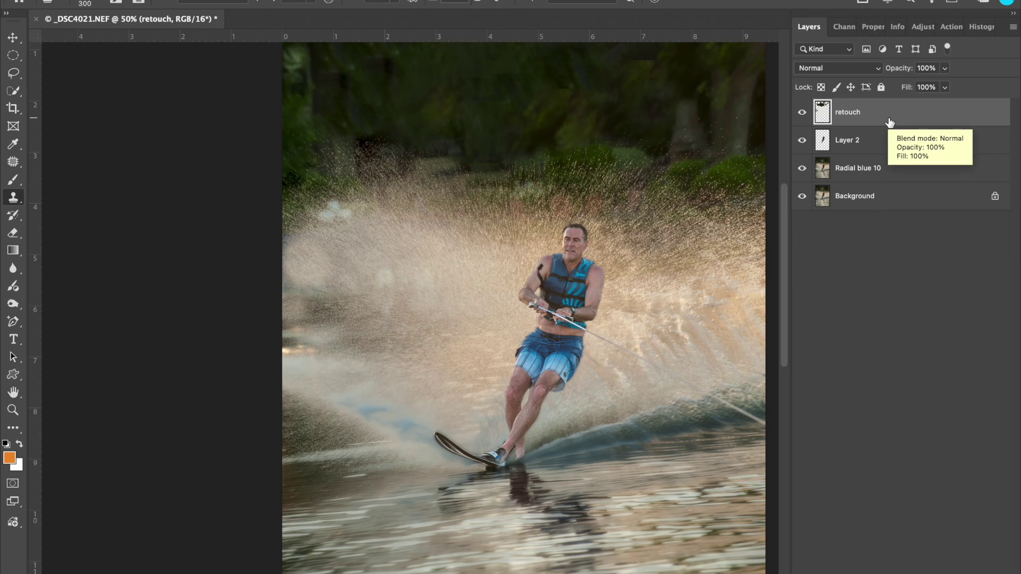
- Stamp all visible layers into a new top layer and name it "merged"
key(super+alt+shift+e)
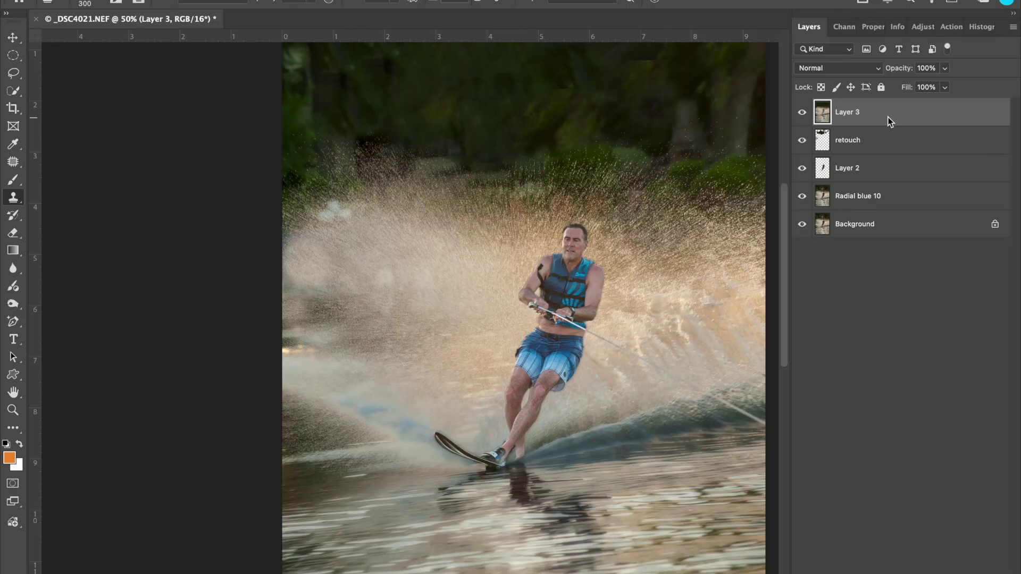
double_click(851, 113)
text(merged)
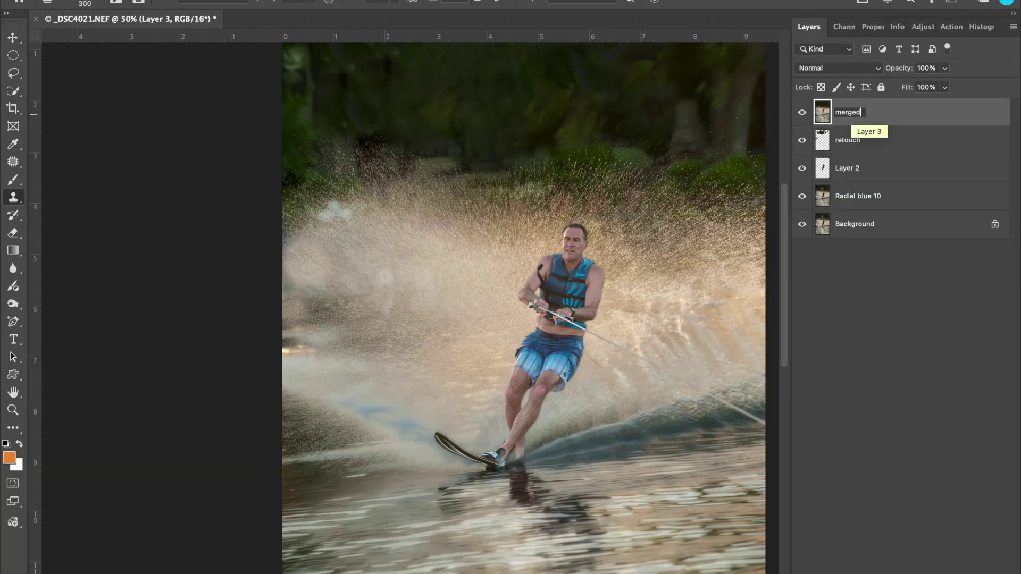
key(Return)
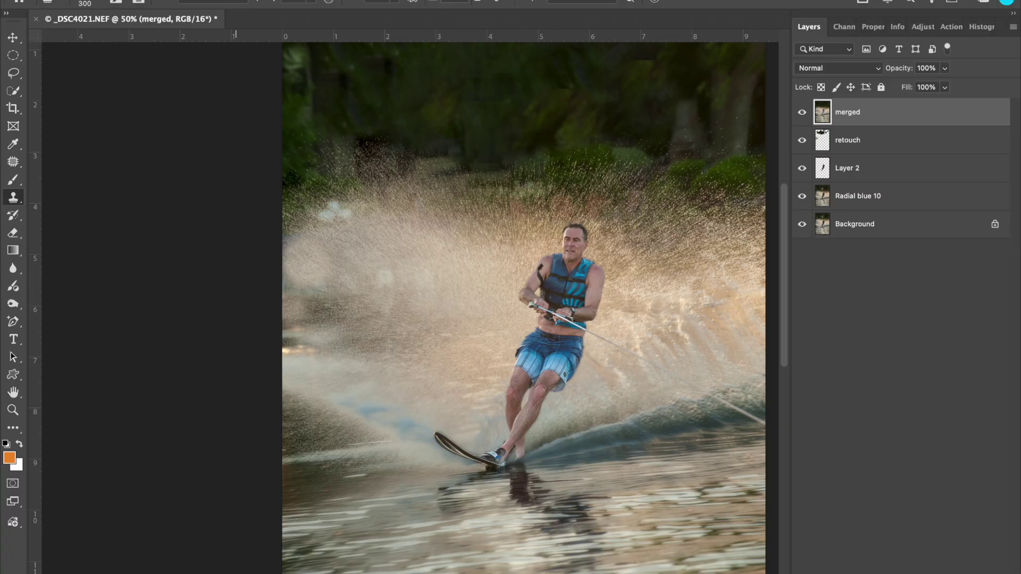
- Apply a Gaussian Blur with a radius of 8.0 pixels to the merged layer
click(346, 1)
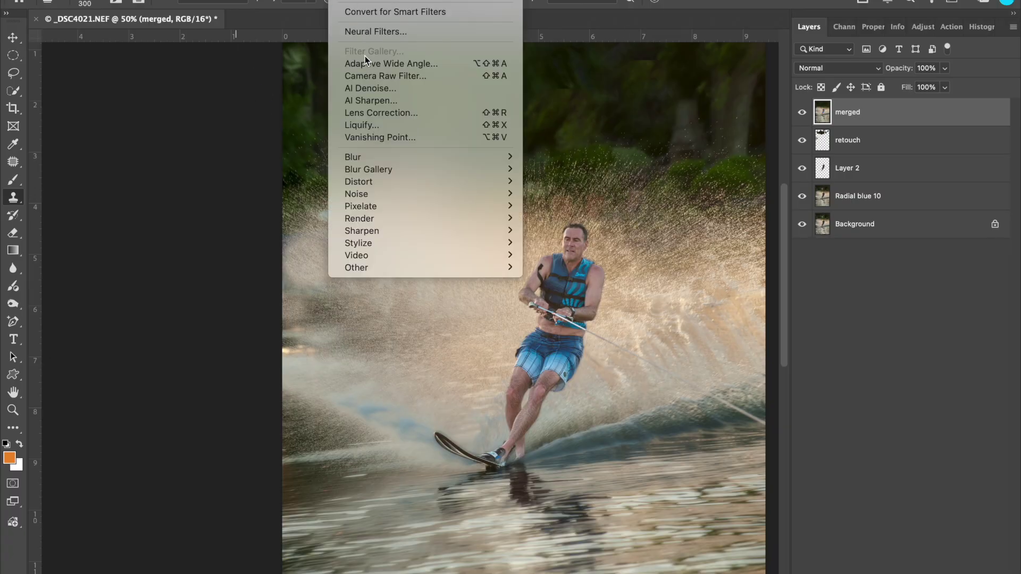
mouse_move(359, 158)
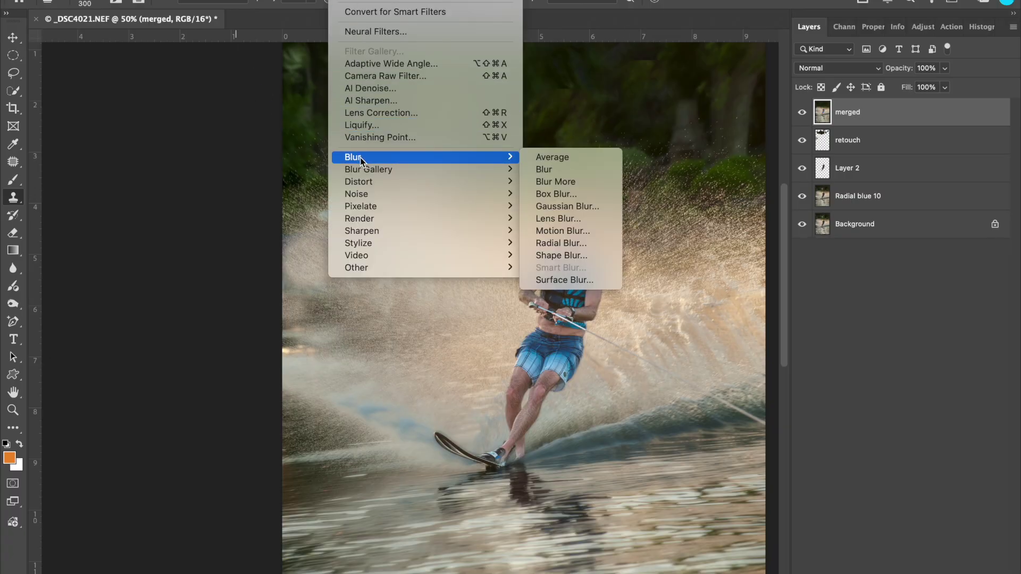
click(583, 207)
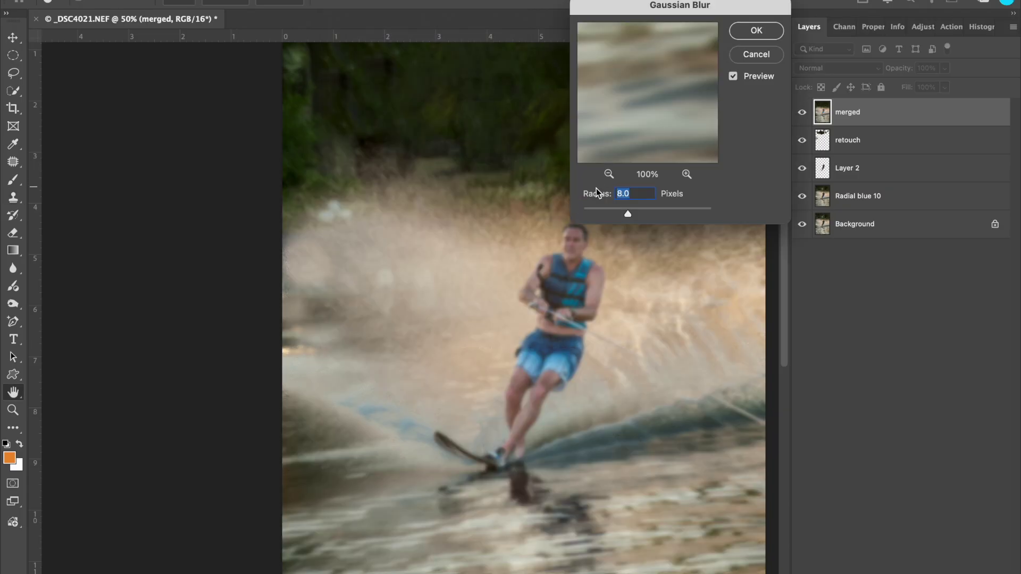
click(745, 35)
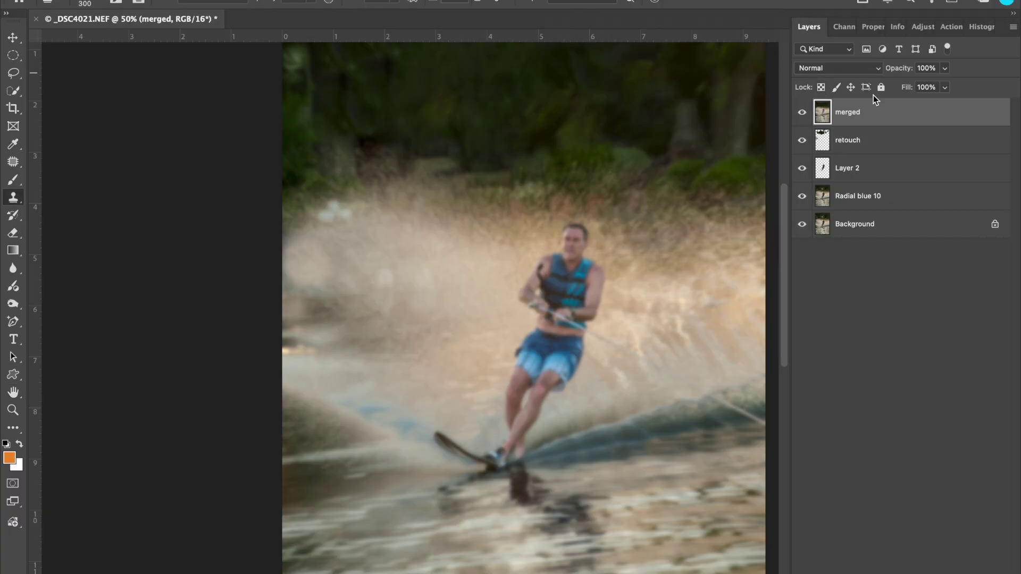
- Set the merged layer's blend mode to Soft Light and its opacity to 55%
click(867, 69)
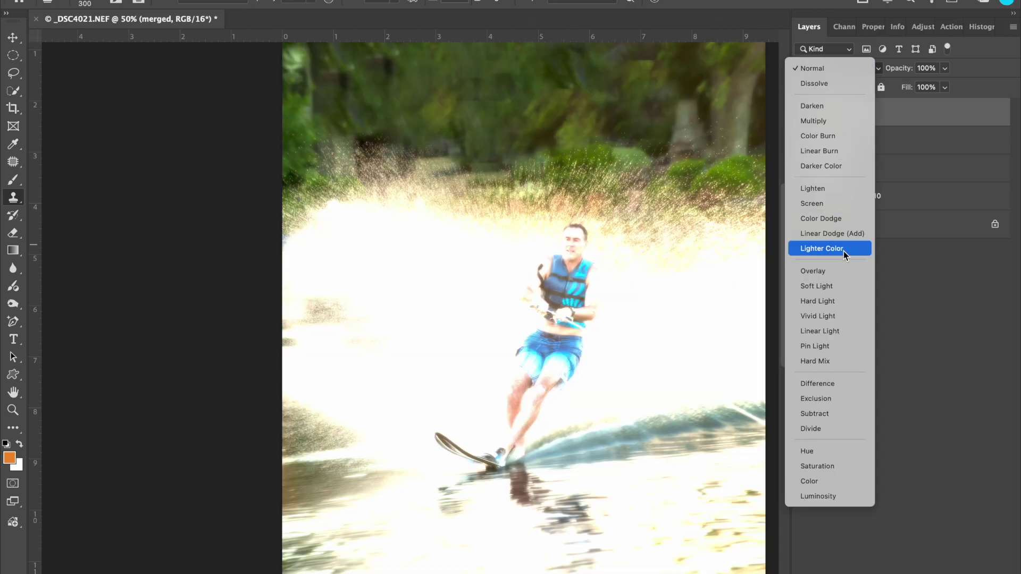
click(841, 279)
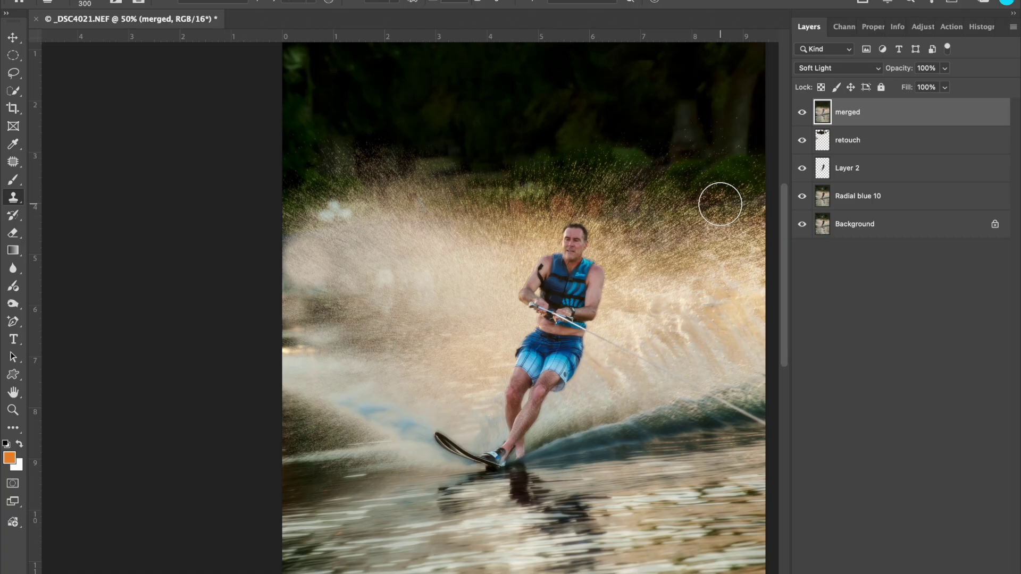
key(ctrl+plus)
key(ctrl+plus)
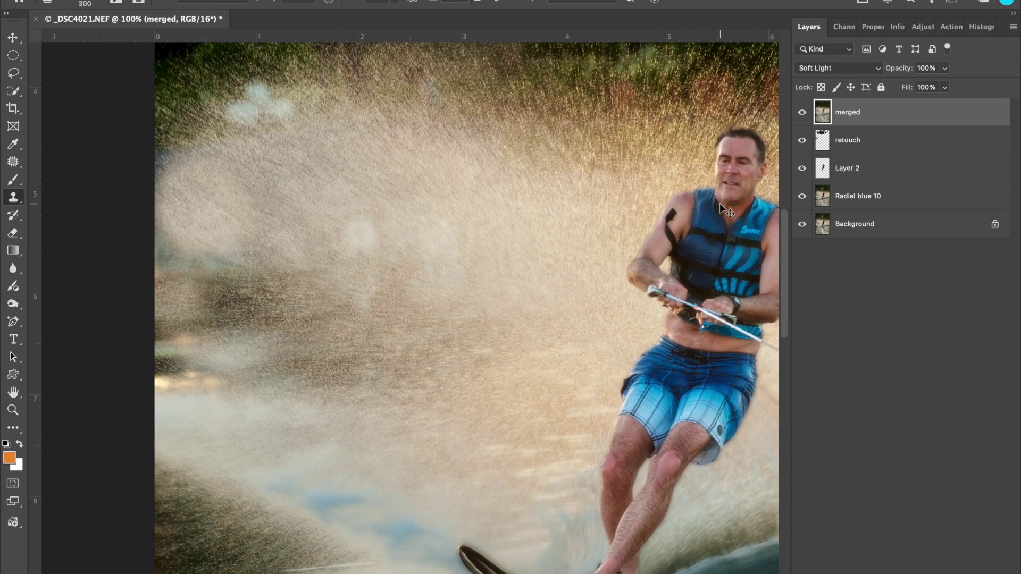
scroll(720, 203, right, 5)
key(b)
scroll(652, 213, down, 3)
scroll(652, 212, up, 1)
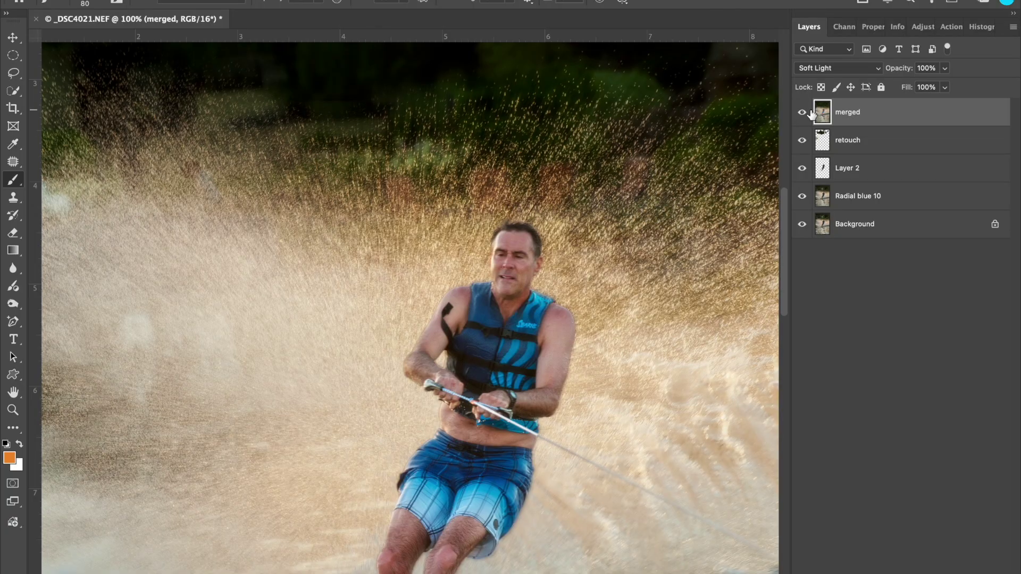
drag(899, 72, 870, 73)
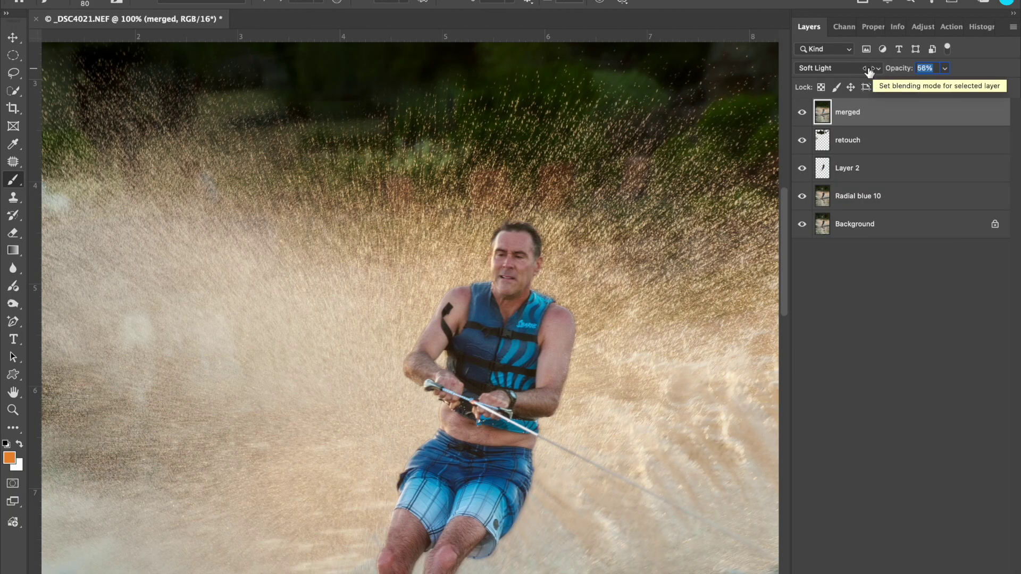
text(55)
key(Return)
- Examine the soft-light effect on the skier, spray, trees and water, up close and at 50% zoom
scroll(475, 262, left, 3)
scroll(474, 261, up, 1)
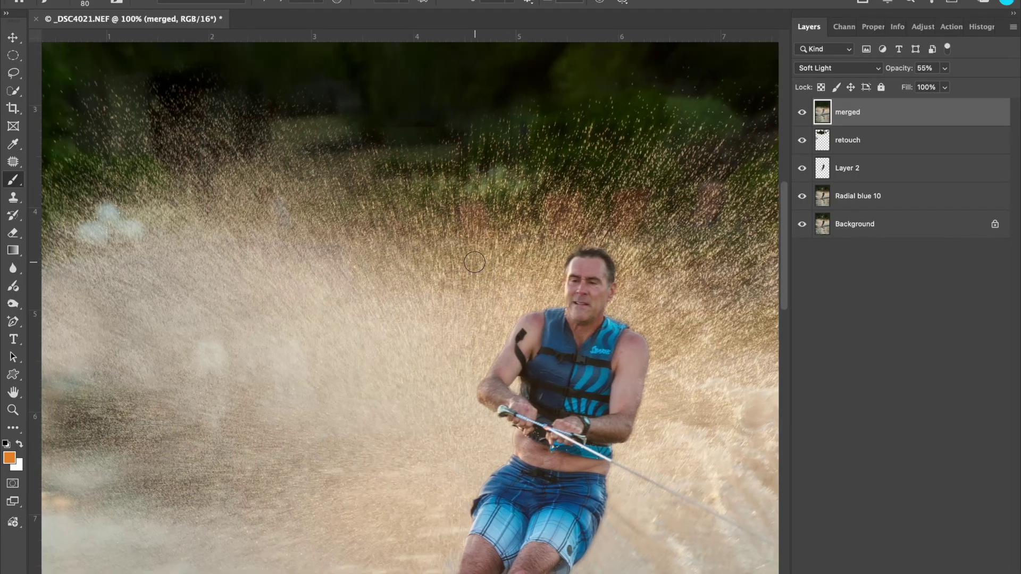
scroll(475, 262, left, 5)
scroll(474, 261, up, 1)
key(ctrl+minus)
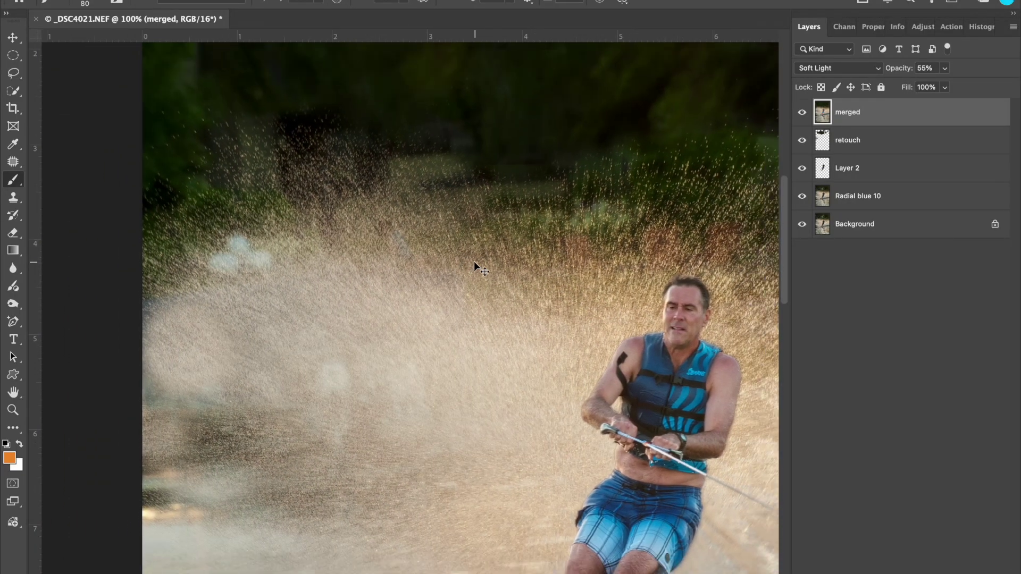
key(ctrl+minus)
scroll(474, 262, down, 5)
scroll(474, 262, right, 1)
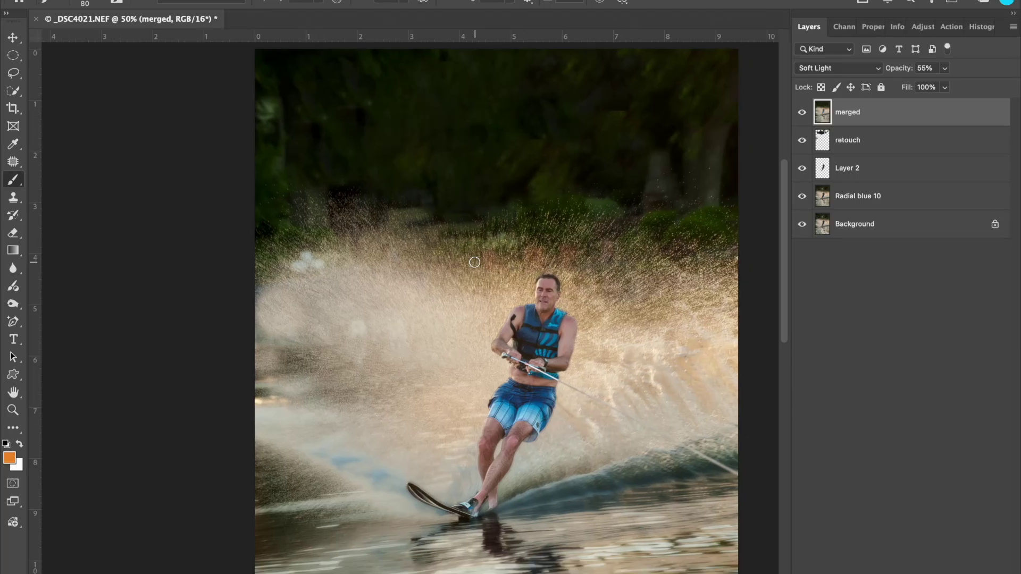
scroll(475, 263, down, 3)
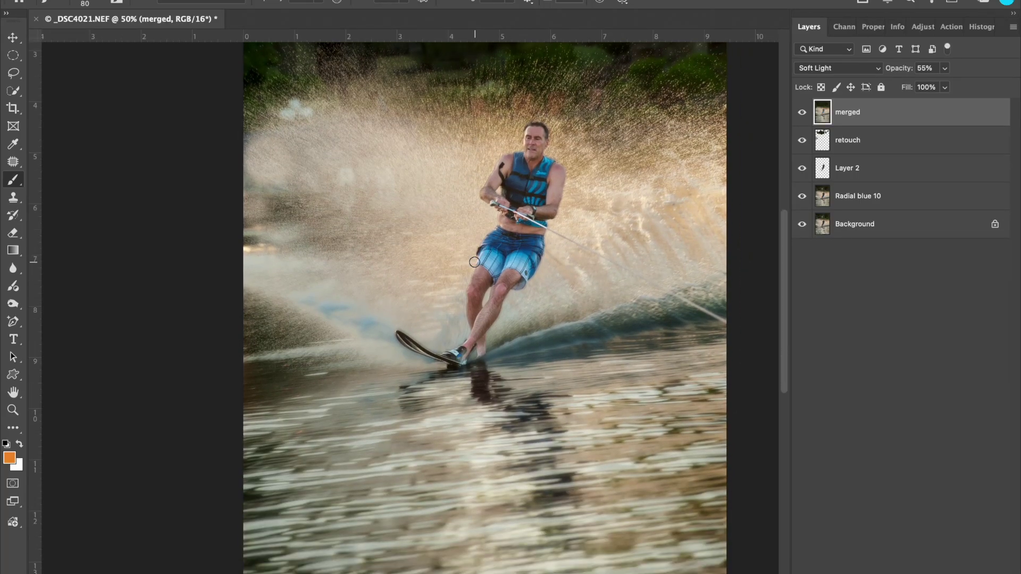
scroll(475, 262, up, 1)
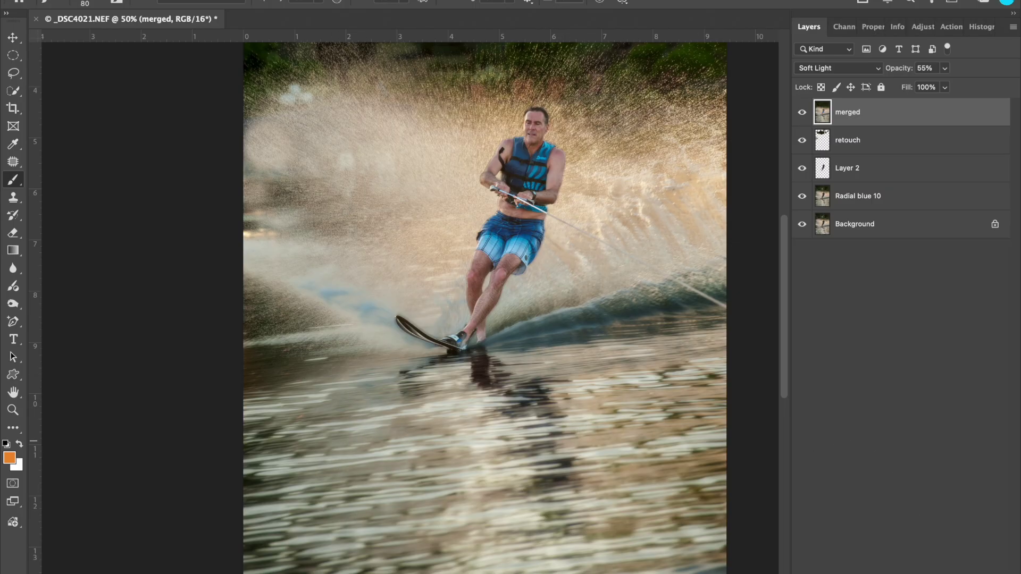
- Add a layer mask to the merged layer and paint black over the lower water with a 1000-pixel brush
click(894, 572)
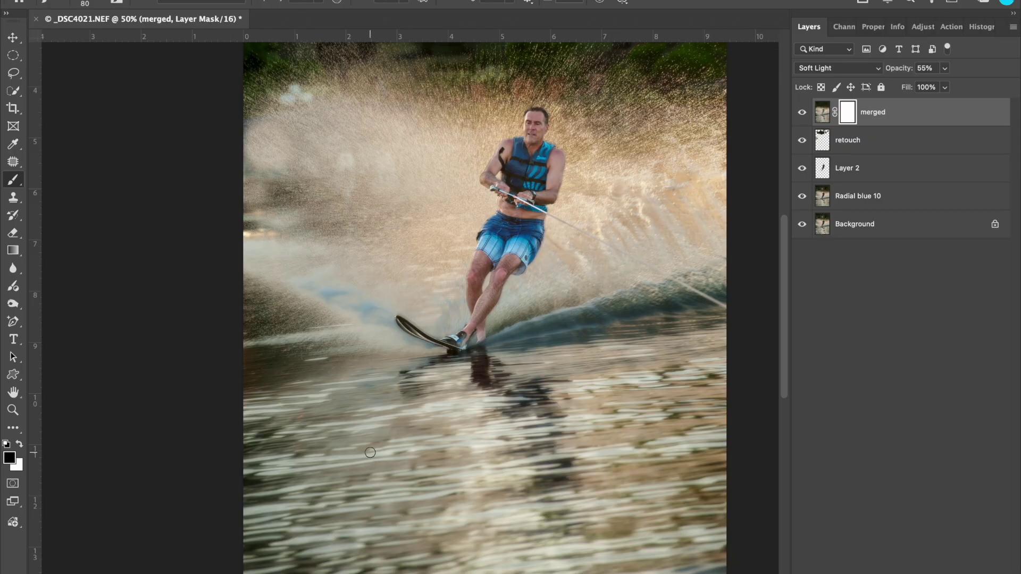
key(ctrl+minus)
key(bracketright)
key(bracketright)
key(bracketright)
key(bracketright)
key(bracketright)
key(bracketright)
key(bracketright)
key(bracketright)
key(bracketright)
key(bracketright)
key(bracketright)
key(bracketright)
key(bracketright)
key(bracketright)
key(bracketright)
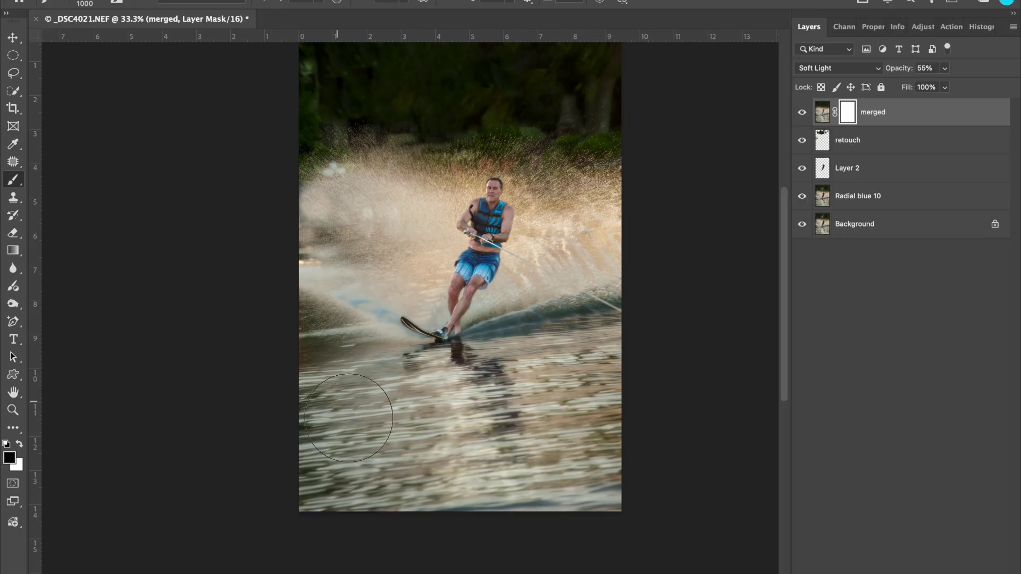
drag(515, 526, 553, 510)
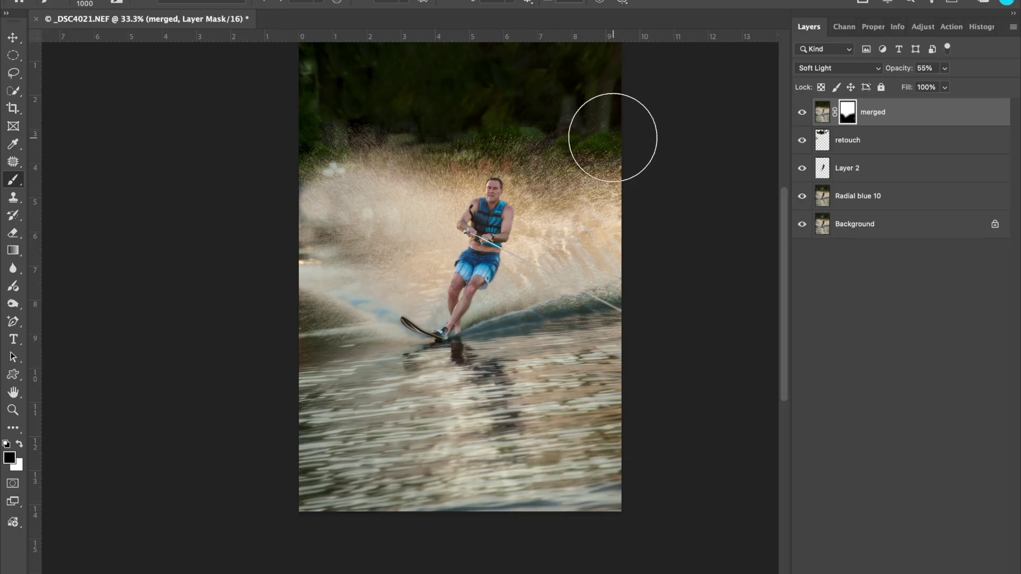
- Reduce the brush to 400 pixels and mask the glow along the spray's upper edge, between the skier's head and the trees
key(bracketleft)
key(bracketleft)
key(bracketleft)
key(bracketleft)
key(bracketleft)
key(bracketleft)
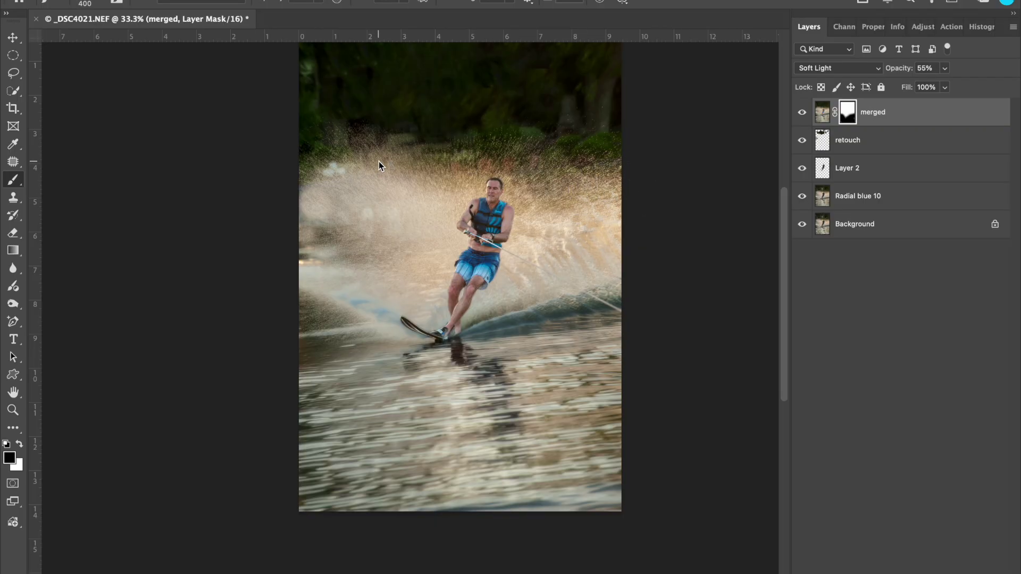
mouse_move(346, 152)
mouse_down()
mouse_move(310, 177)
mouse_move(333, 151)
mouse_move(442, 169)
mouse_move(454, 160)
mouse_up()
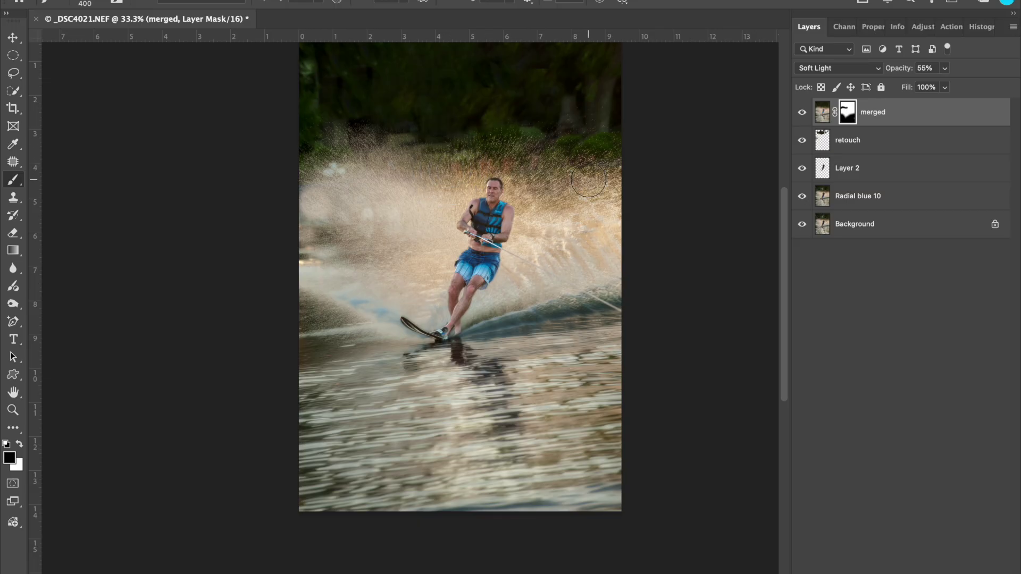
- Examine the masked soft-light glow on the trees, spray and skier at 100% zoom and in the full image
key(ctrl+plus)
key(ctrl+plus)
key(ctrl+plus)
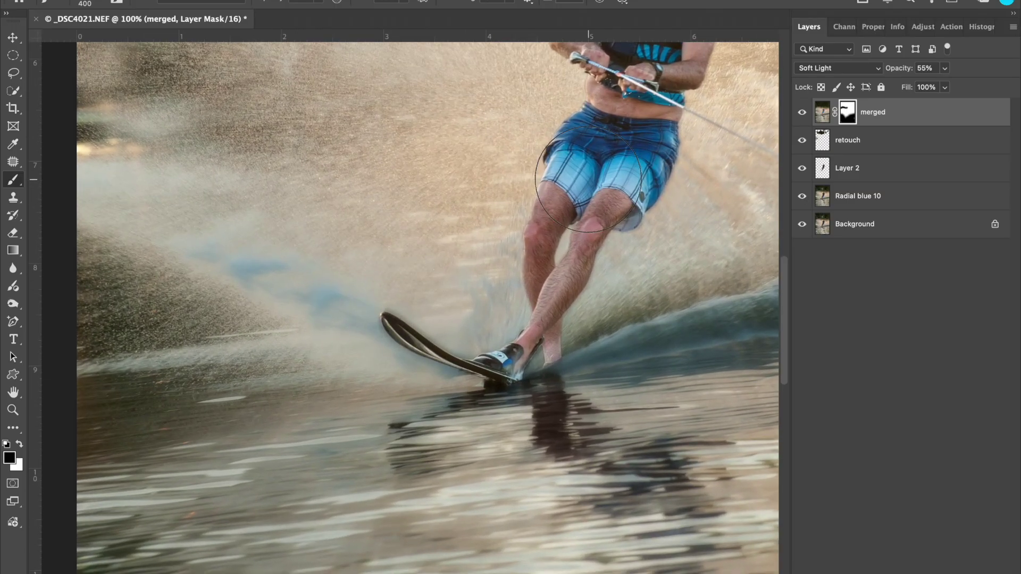
scroll(588, 179, up, 10)
scroll(588, 180, down, 5)
scroll(588, 179, right, 10)
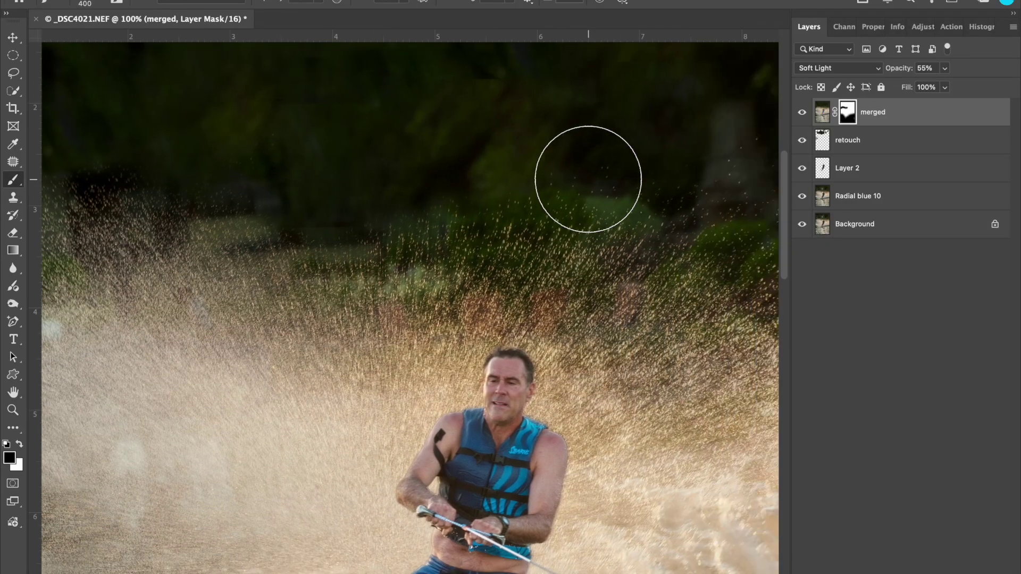
scroll(588, 179, right, 3)
scroll(588, 179, left, 20)
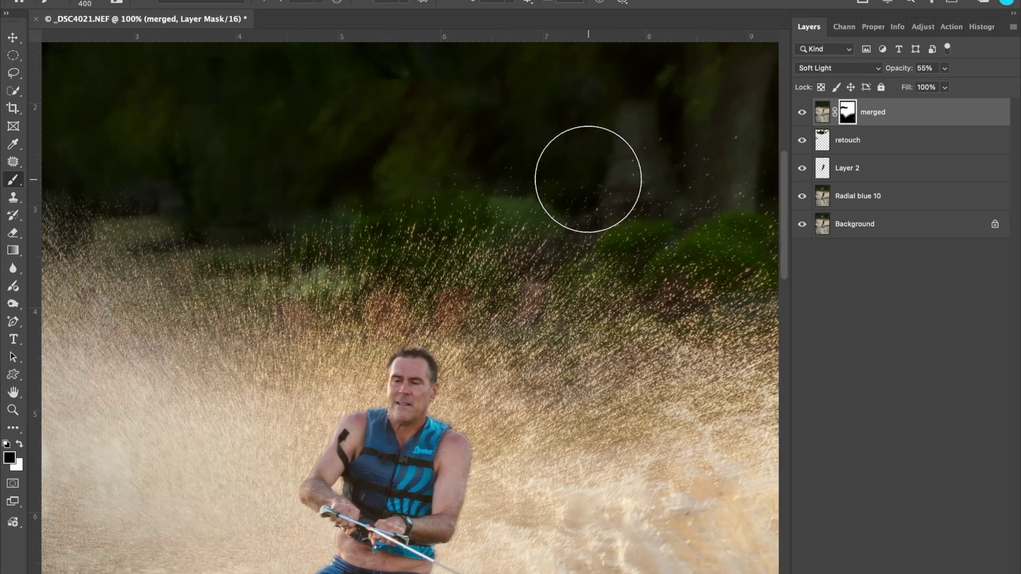
scroll(588, 179, down, 11)
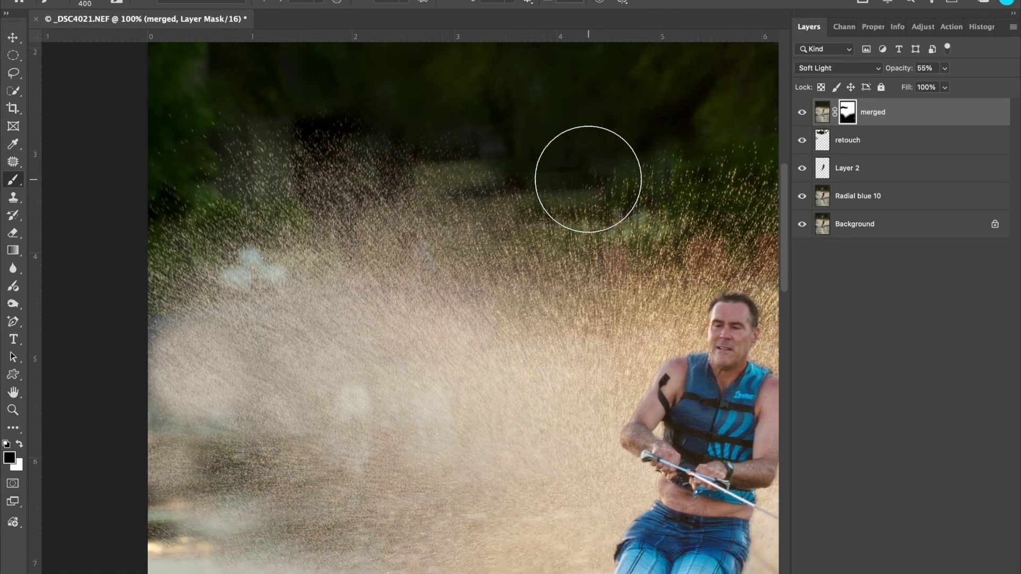
scroll(589, 179, right, 7)
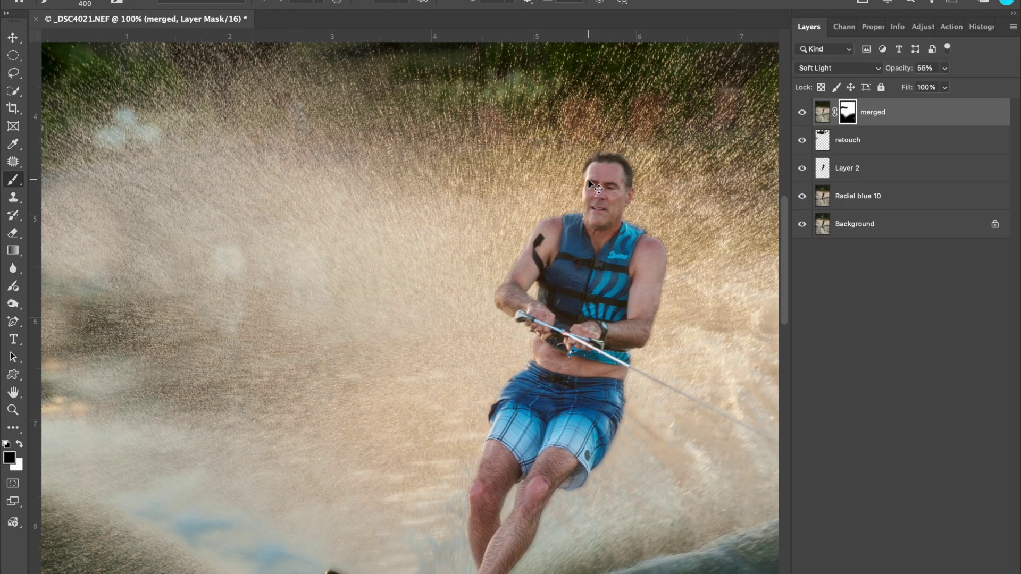
key(super+minus)
key(super+minus)
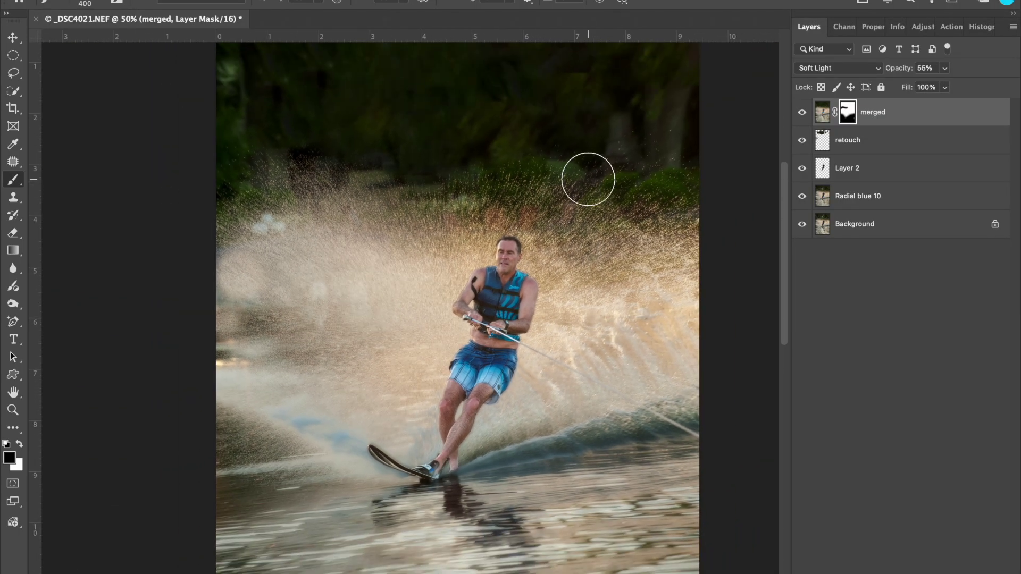
key(super+minus)
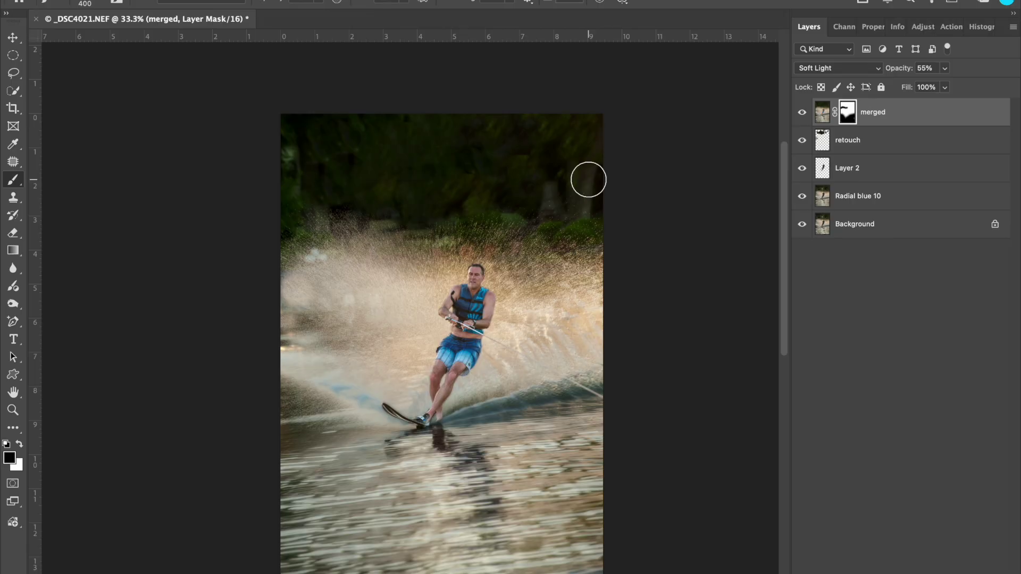
scroll(588, 179, down, 4)
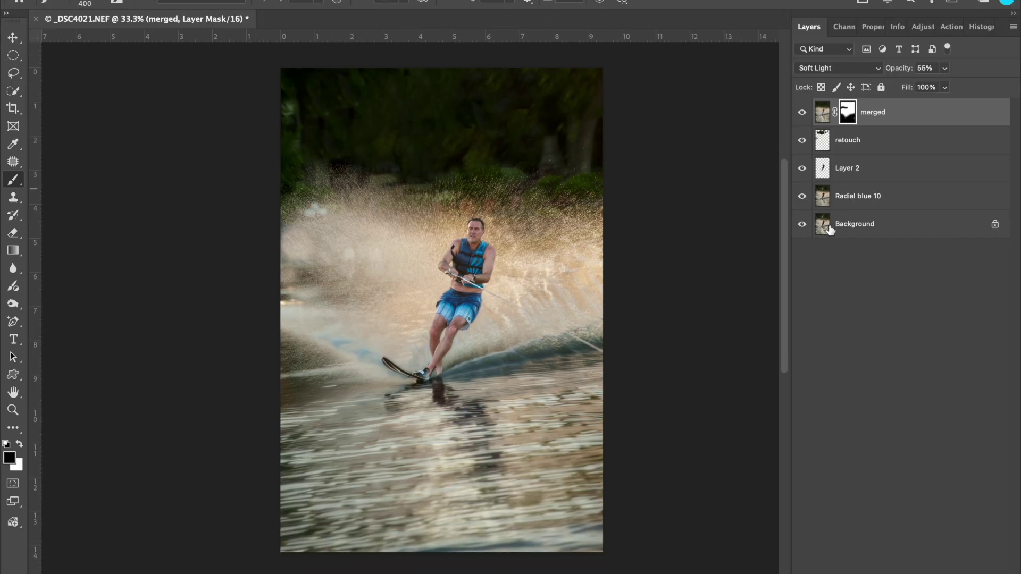
- Compare the edited photo with the Background layer alone, and with the merged layer hidden and shown
alt+click(803, 227)
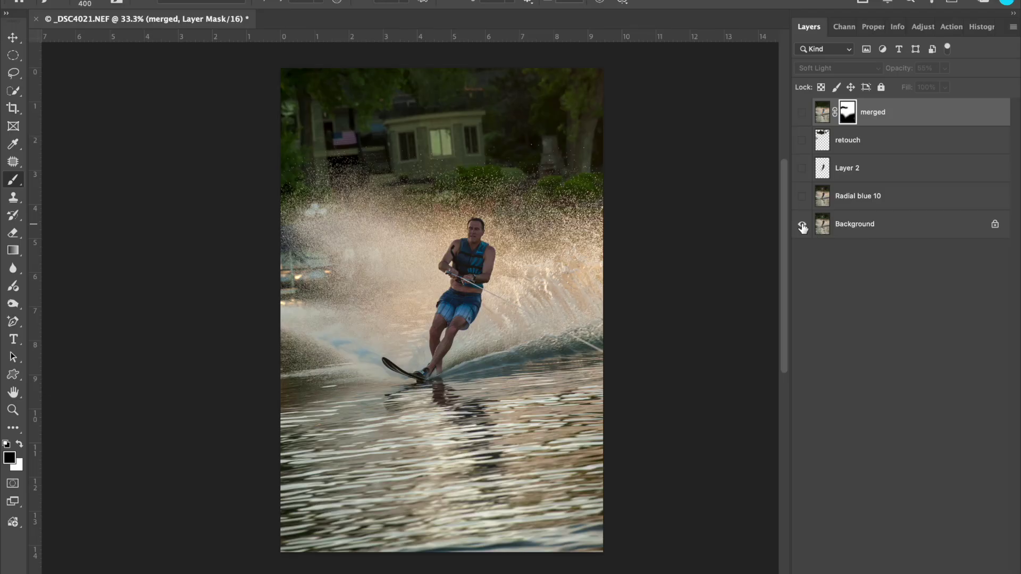
alt+click(801, 225)
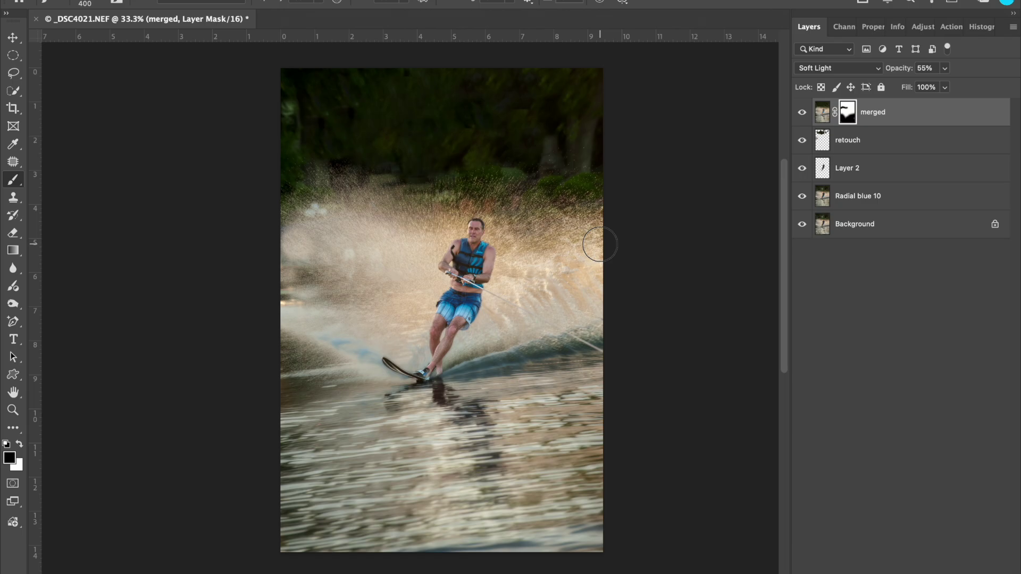
click(802, 113)
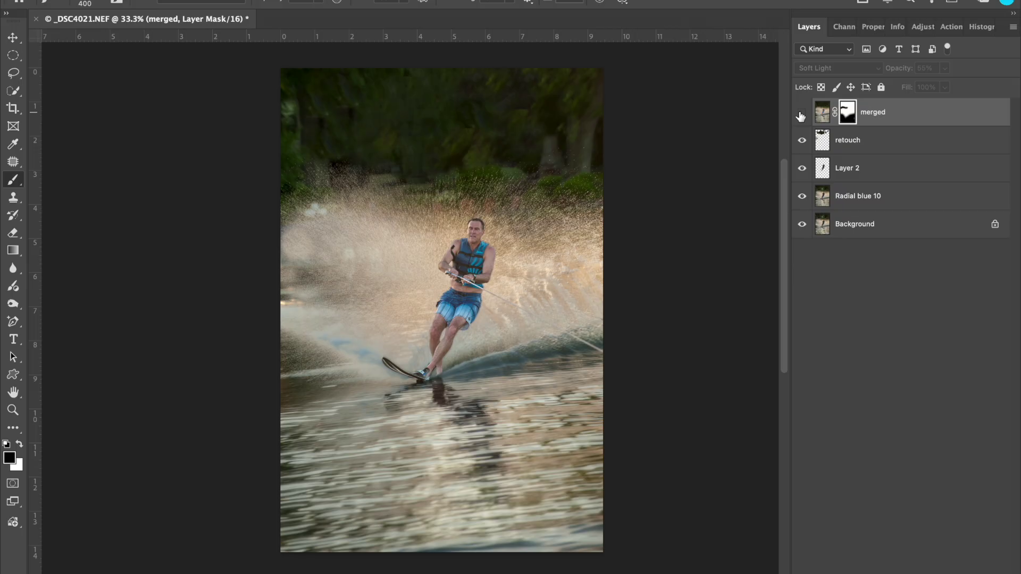
click(801, 113)
click(801, 113)
- Hide the "Radial blue 10" layer, show the merged layer, and compare the spray with and without the radial blur
click(802, 198)
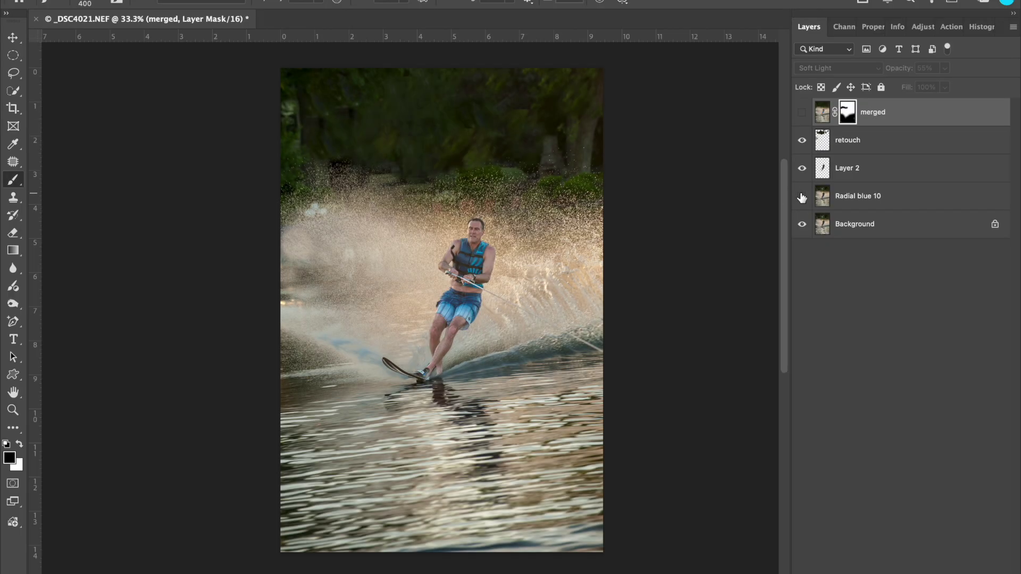
click(802, 114)
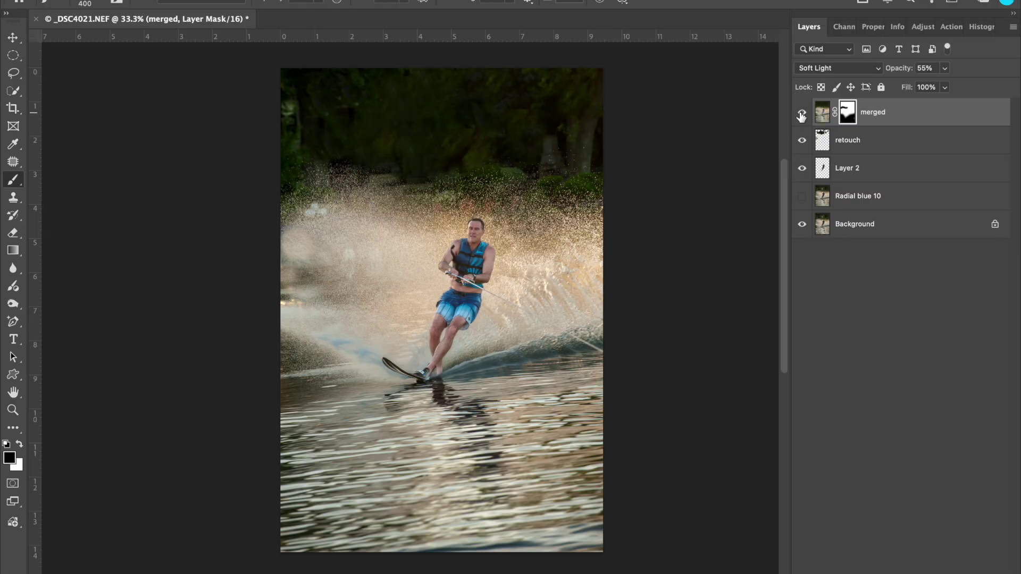
key(ctrl+plus)
key(ctrl+plus)
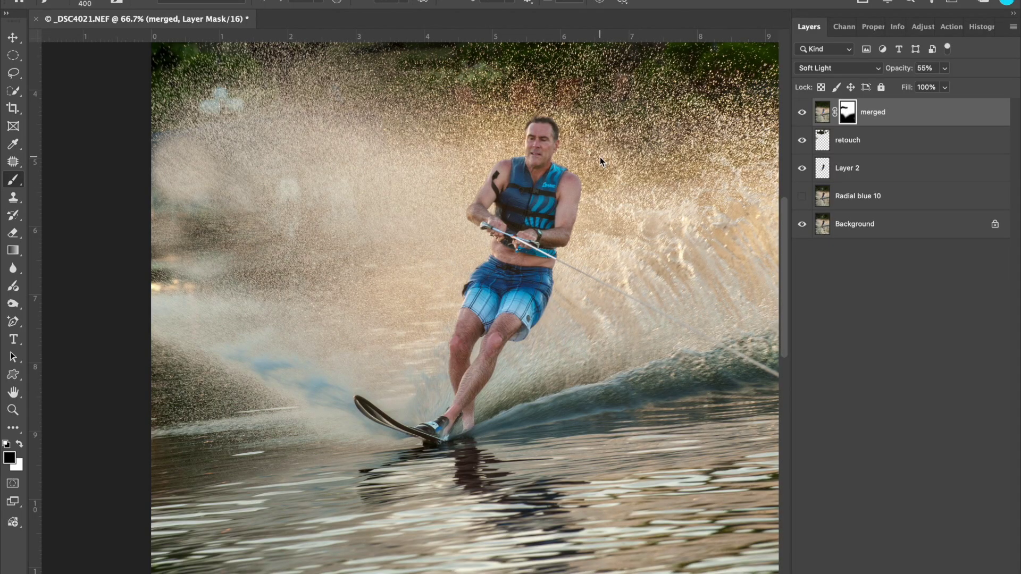
scroll(600, 157, up, 5)
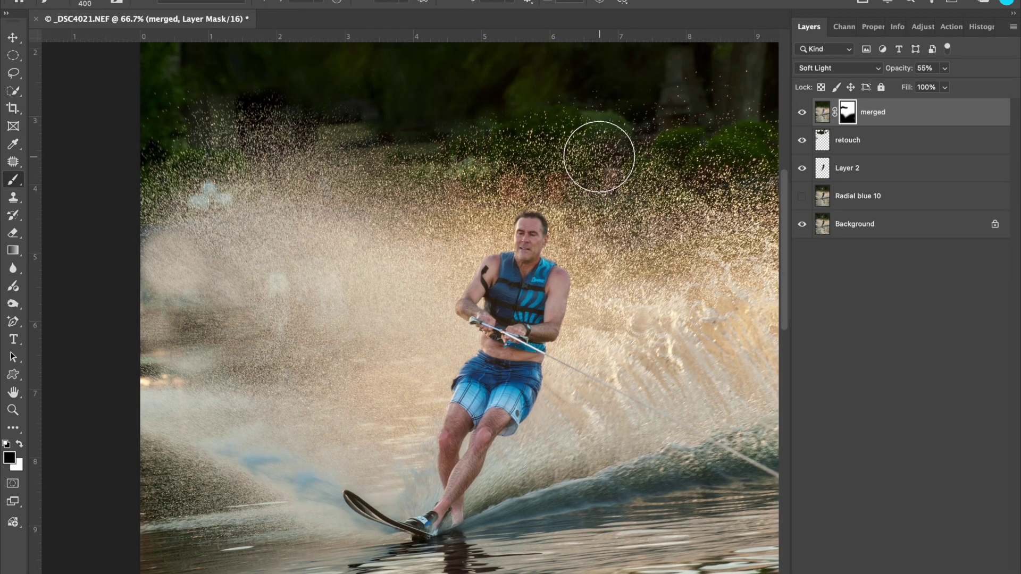
click(802, 197)
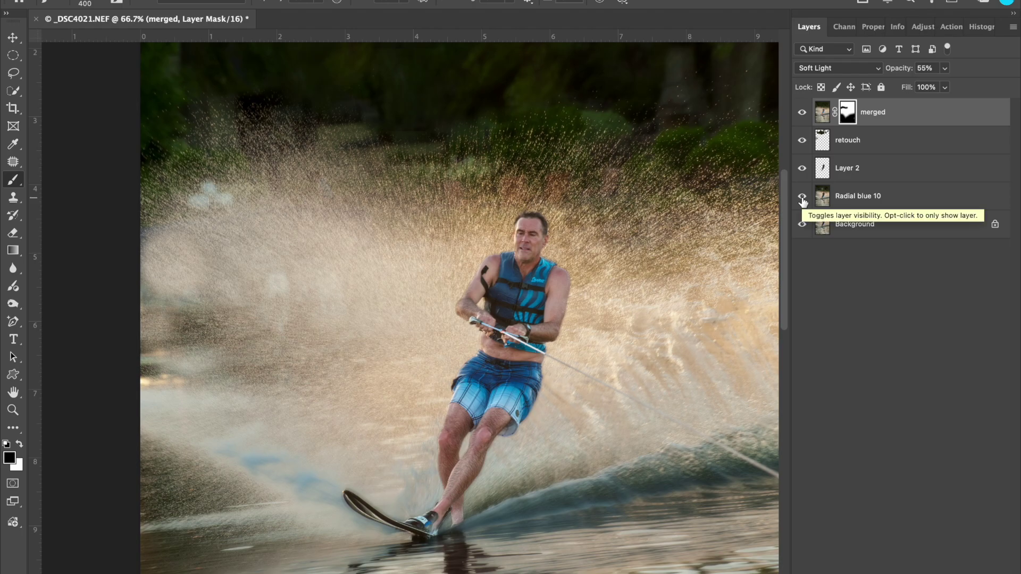
click(802, 197)
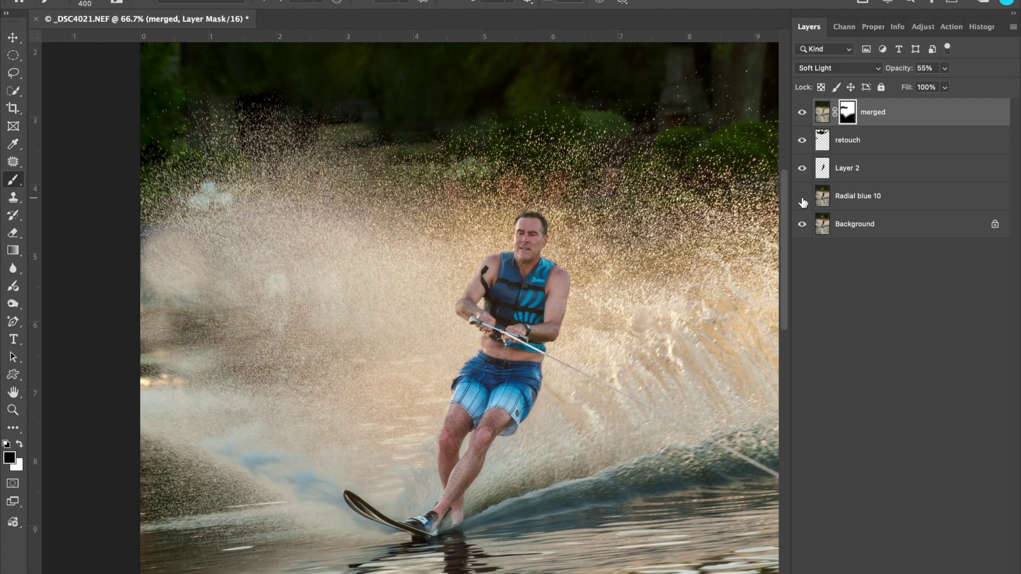
- Compare the photo with and without the merged layer, and reduce that layer's opacity to 41%
scroll(674, 213, up, 4)
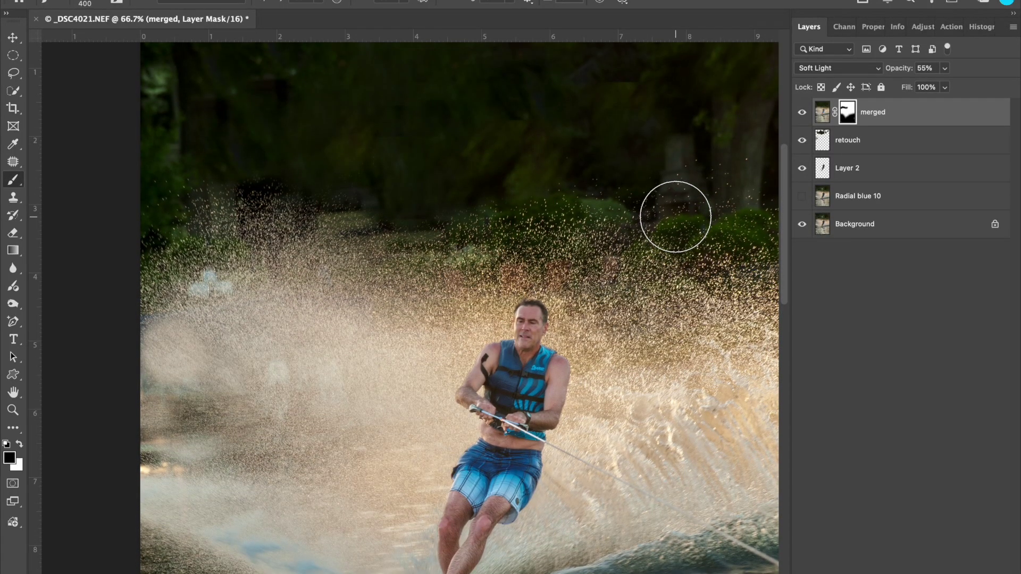
click(802, 113)
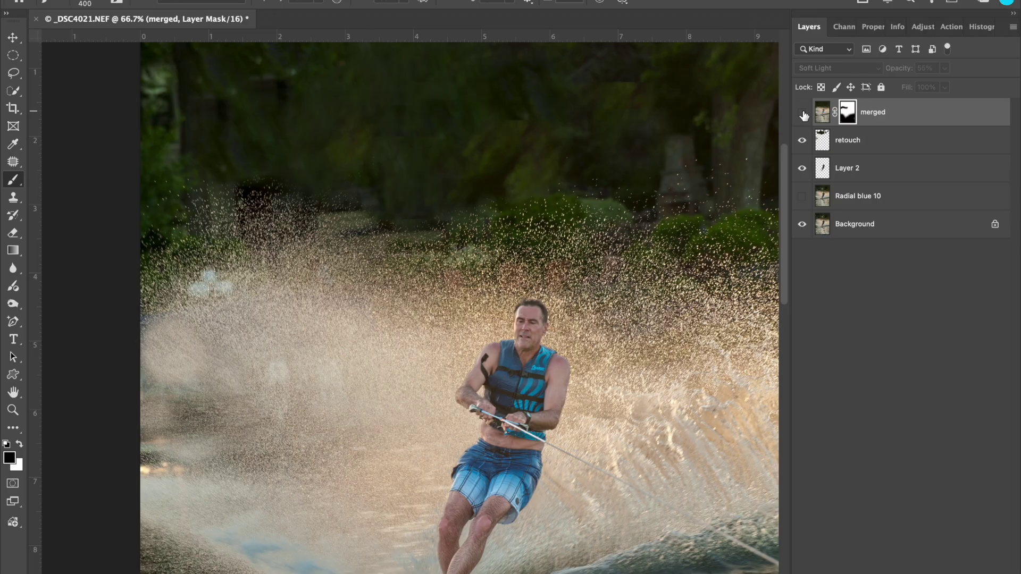
click(803, 113)
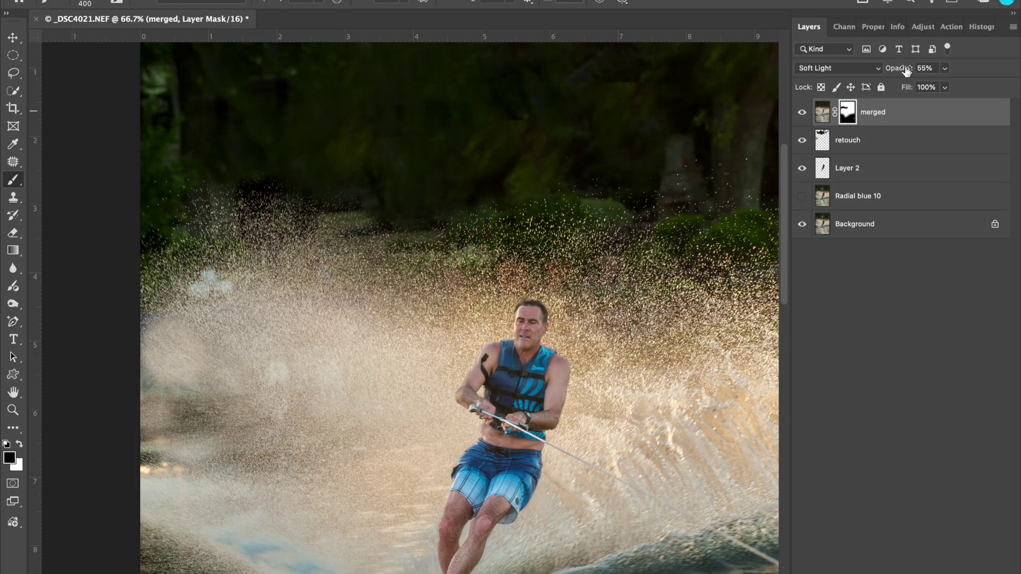
drag(908, 68, 896, 70)
scroll(565, 194, down, 5)
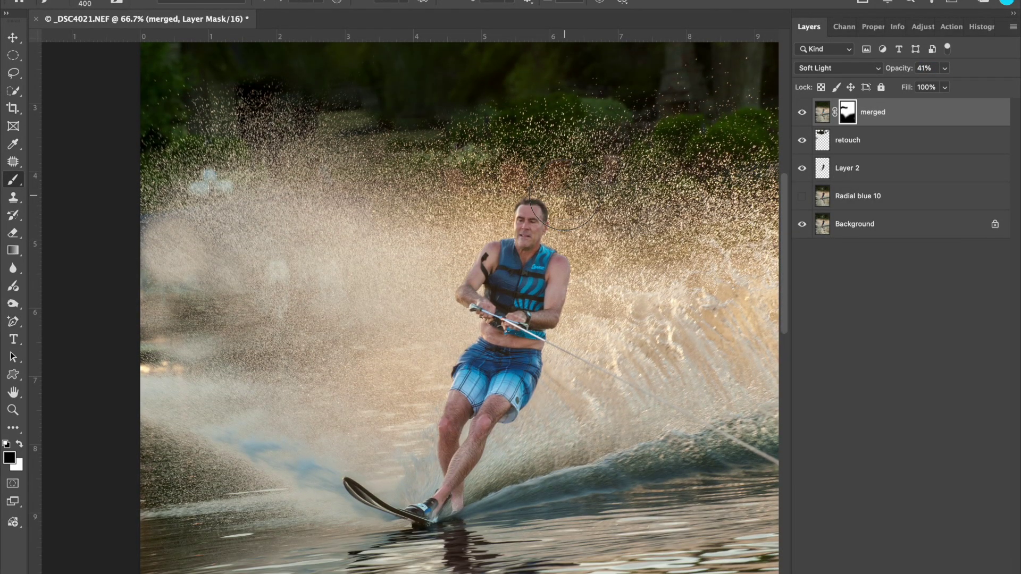
key(ctrl+minus)
key(ctrl+minus)
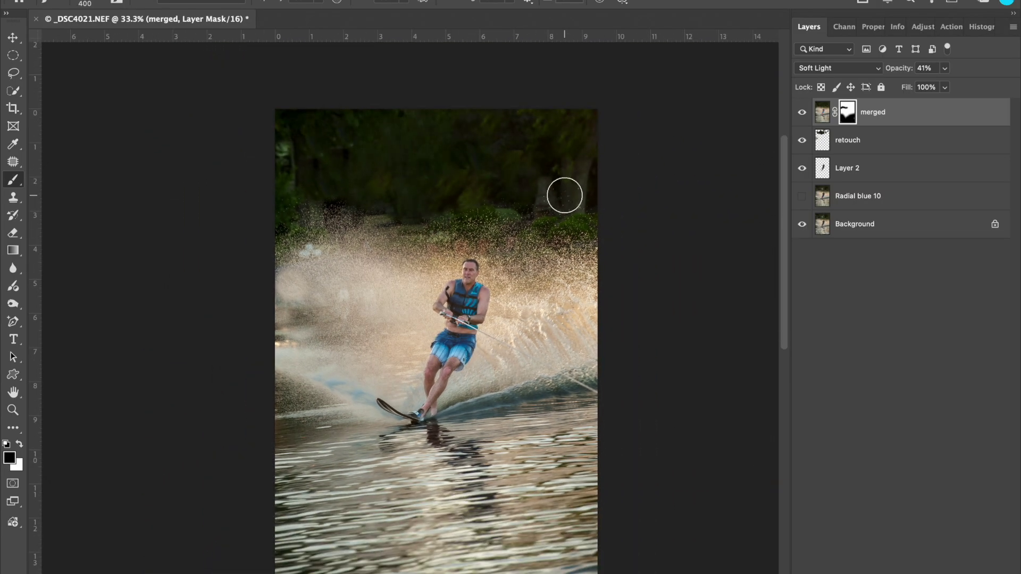
scroll(565, 195, down, 1)
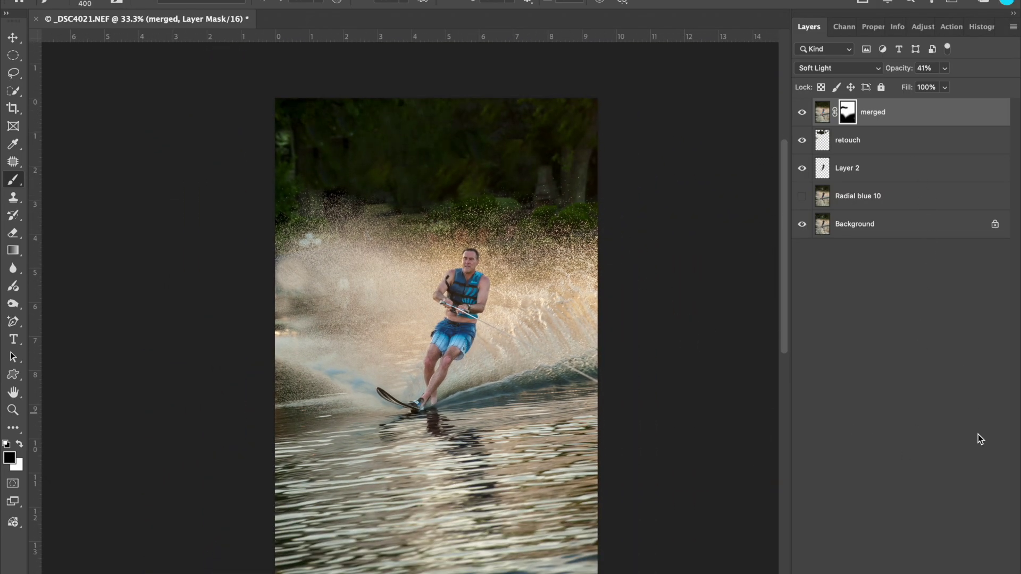
- Create a new layer above the merged layer and fill it with orange d88e37
key(ctrl+shift+alt+n)
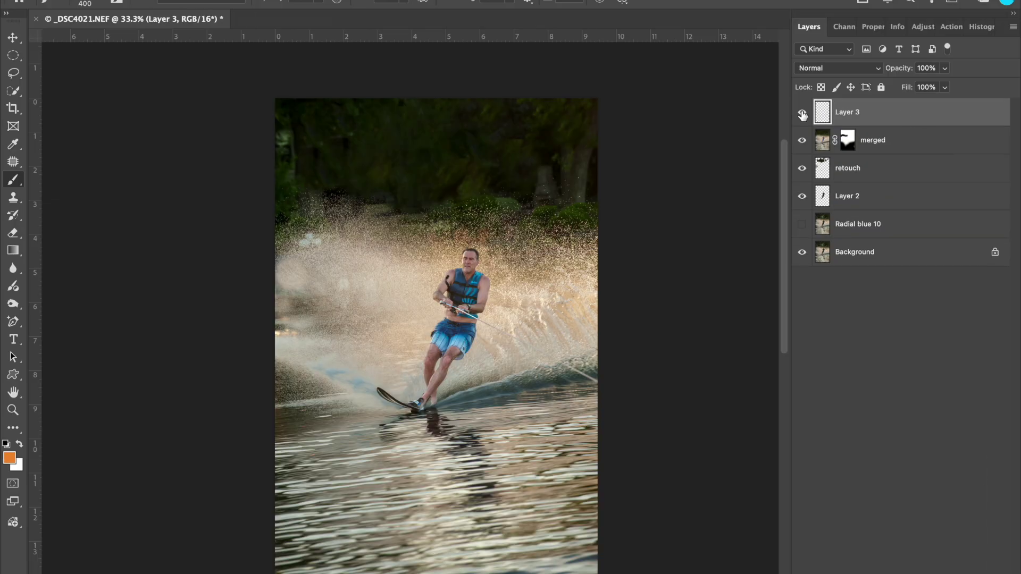
click(9, 457)
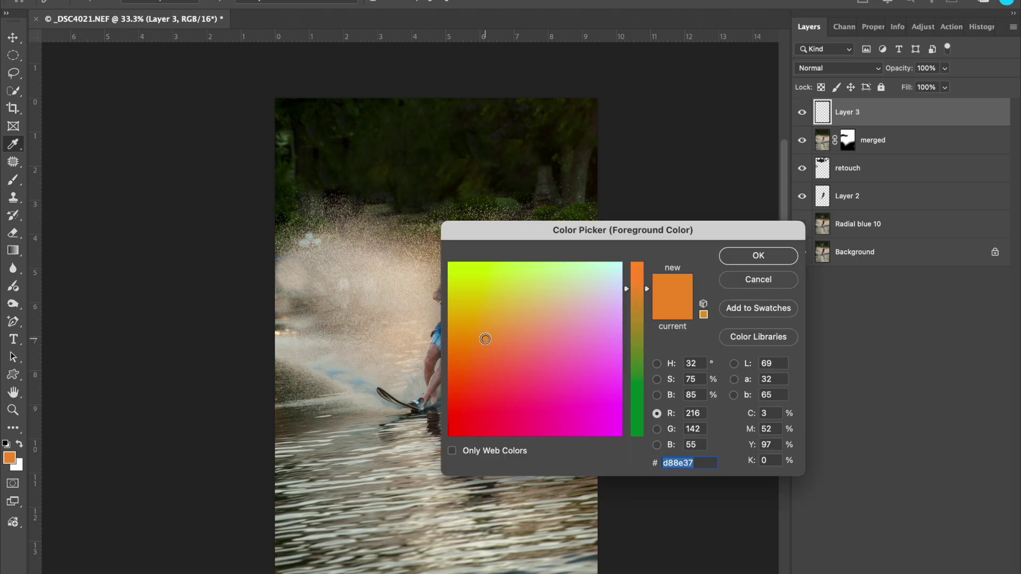
click(768, 259)
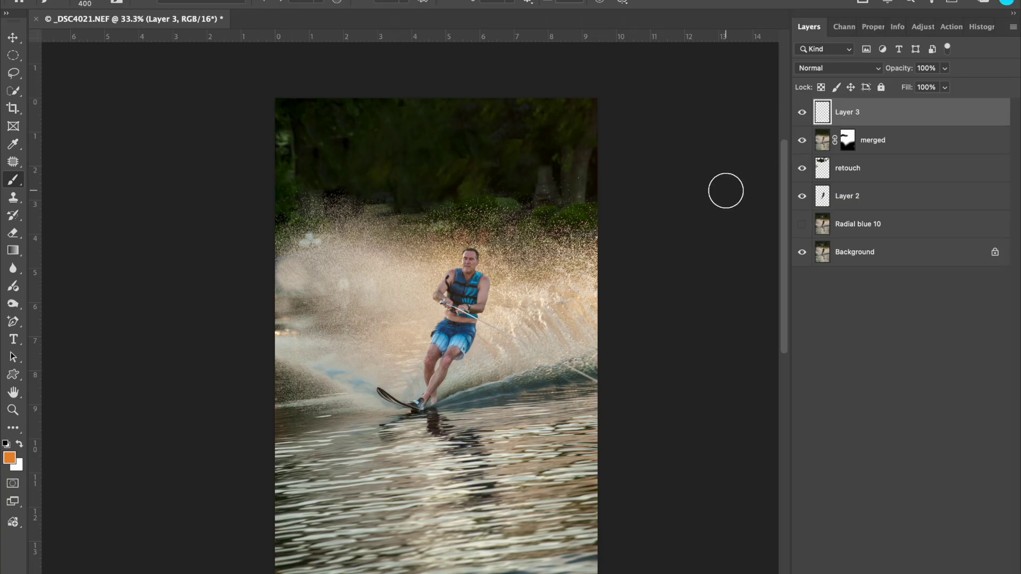
key(alt+BackSpace)
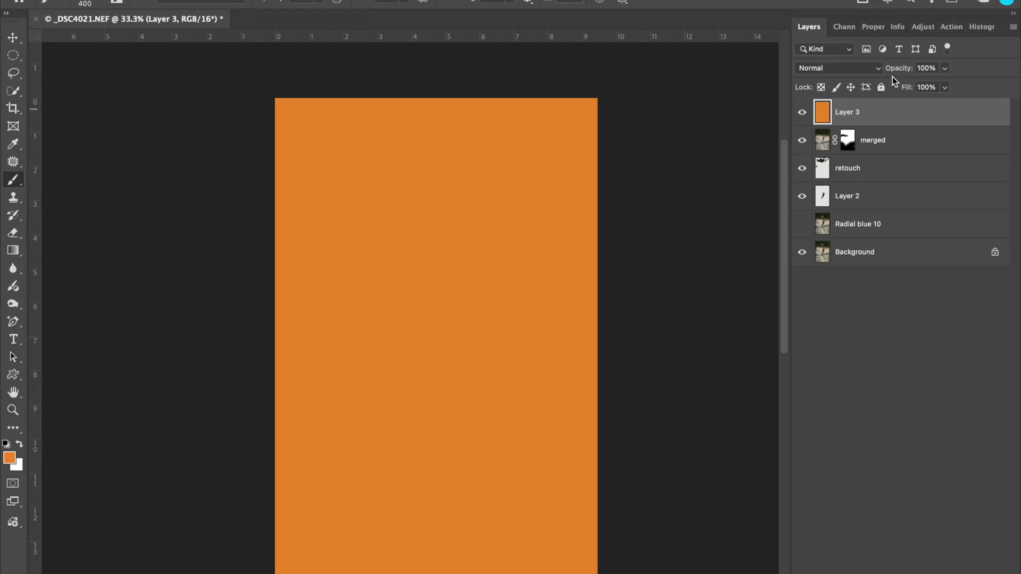
- Lower the orange fill layer's opacity to 18% and compare the photo with that layer hidden and shown
drag(904, 73, 847, 76)
key(ctrl+plus)
key(ctrl+plus)
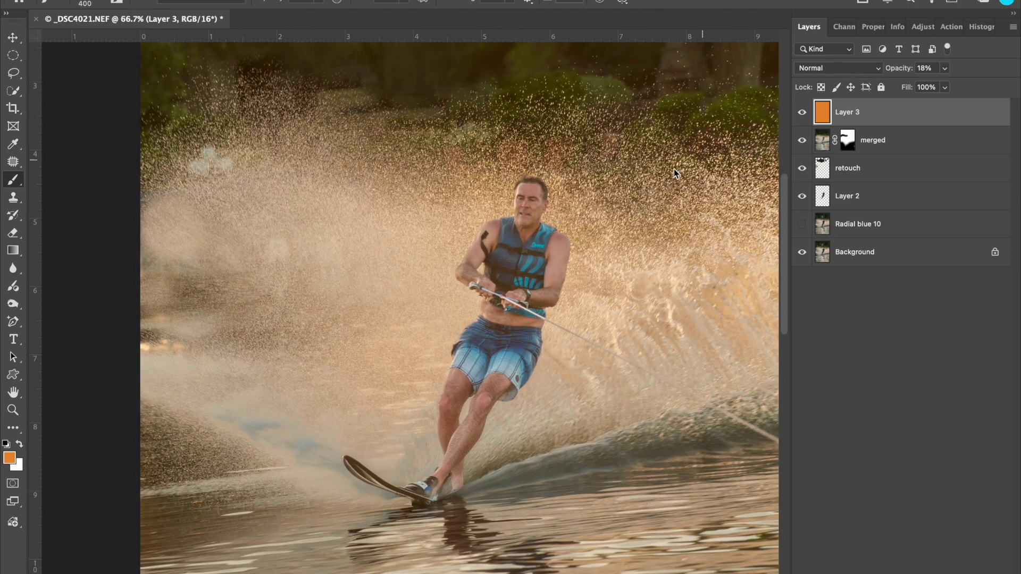
scroll(640, 180, up, 3)
scroll(640, 180, up, 6)
scroll(640, 180, down, 12)
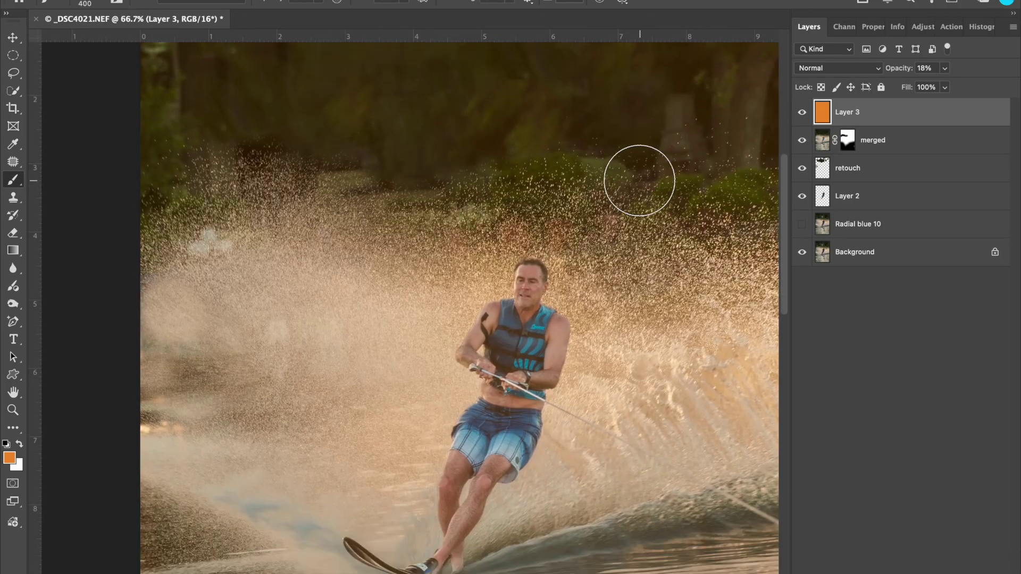
click(802, 113)
click(802, 112)
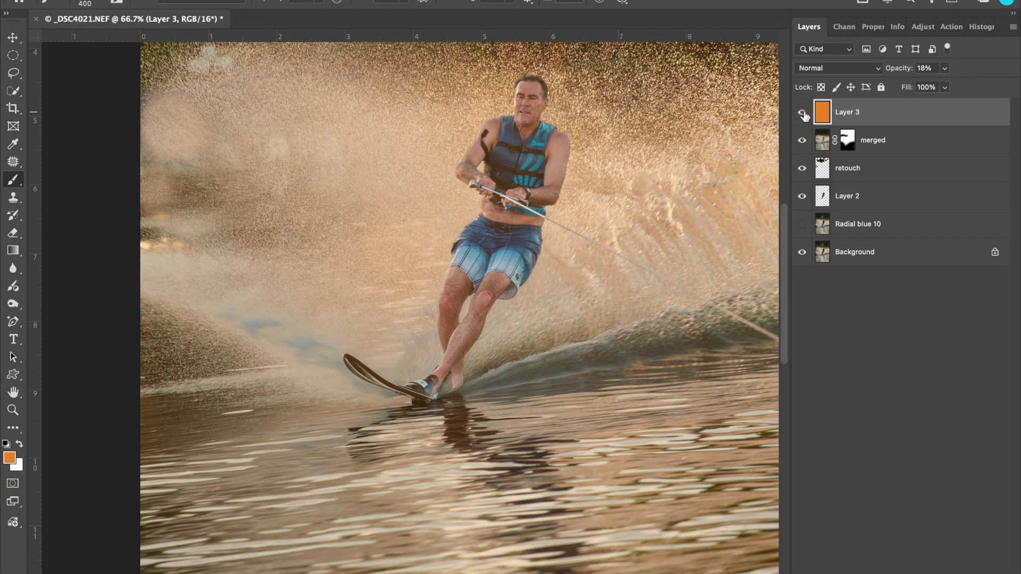
- Hide the orange fill layer above the merged layer, then delete it
click(803, 113)
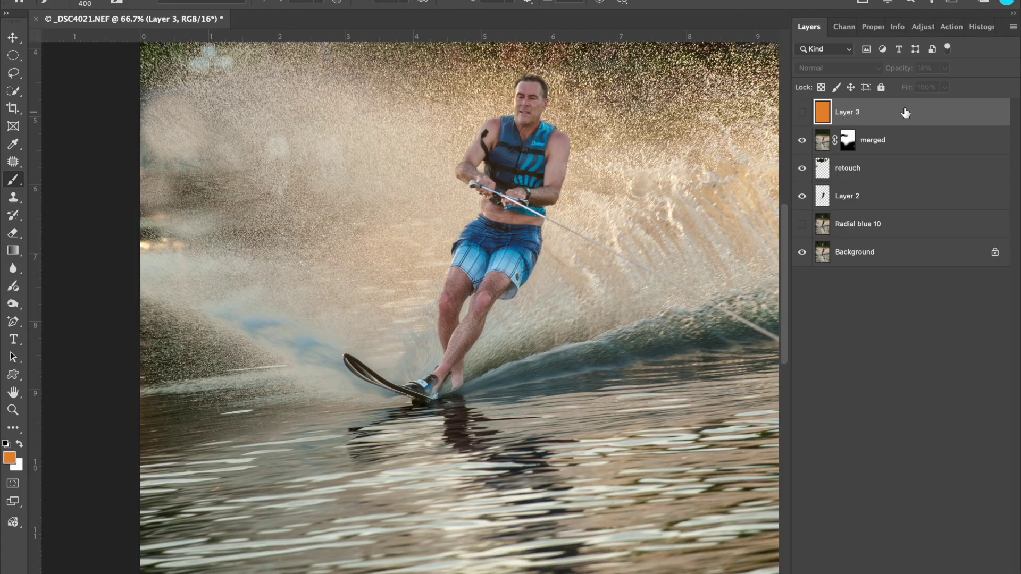
key(Delete)
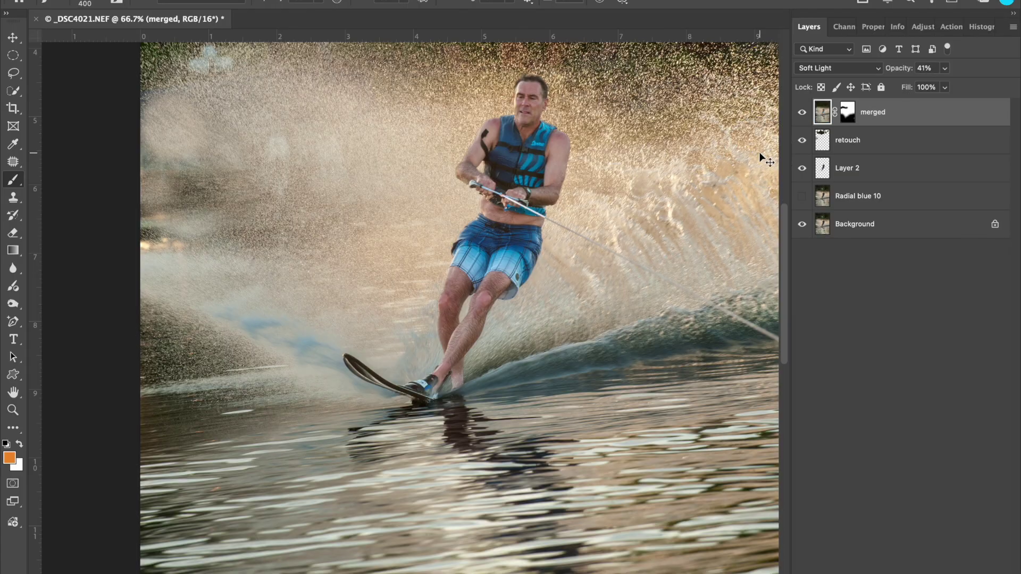
- Show the "Radial blue 10" layer again and compare the full edited photo with the Background layer alone, restoring all layers
key(super+minus)
key(super+minus)
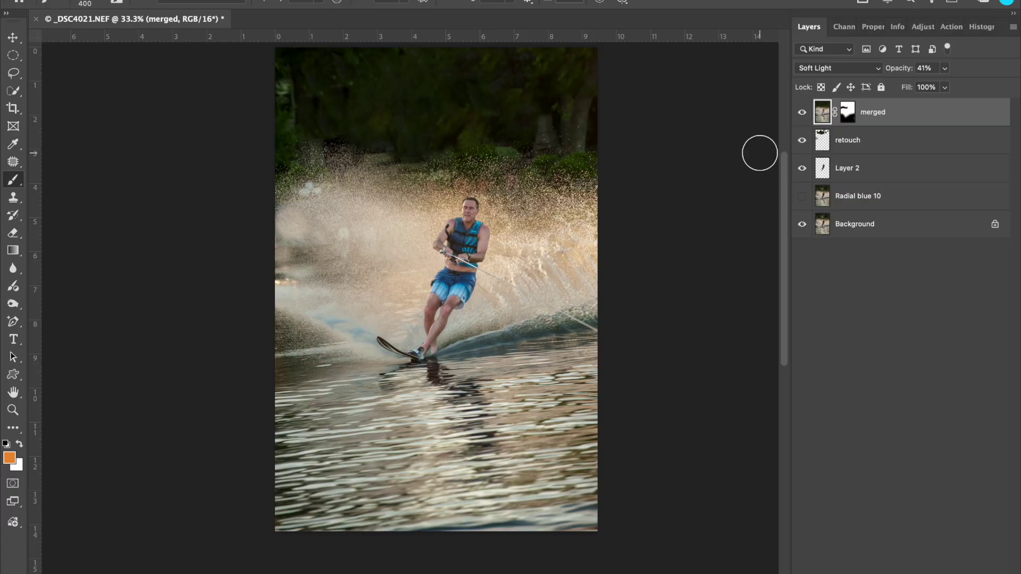
scroll(518, 289, up, 2)
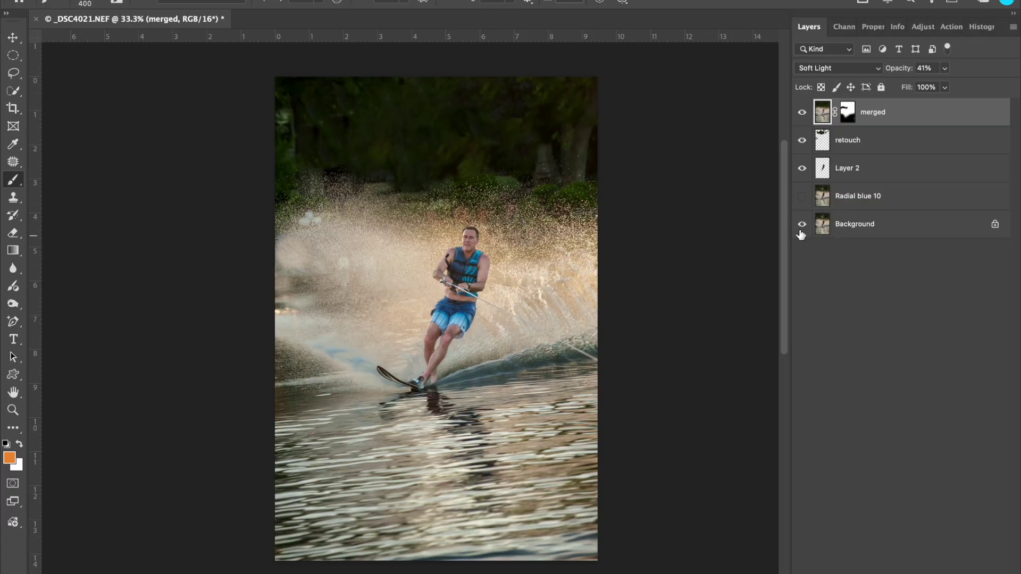
click(802, 197)
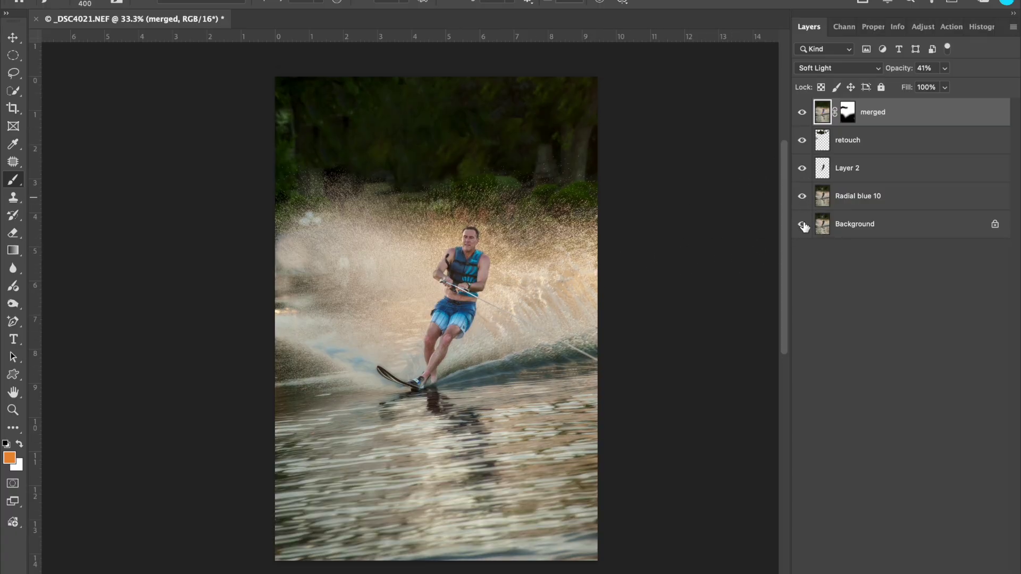
alt+click(802, 225)
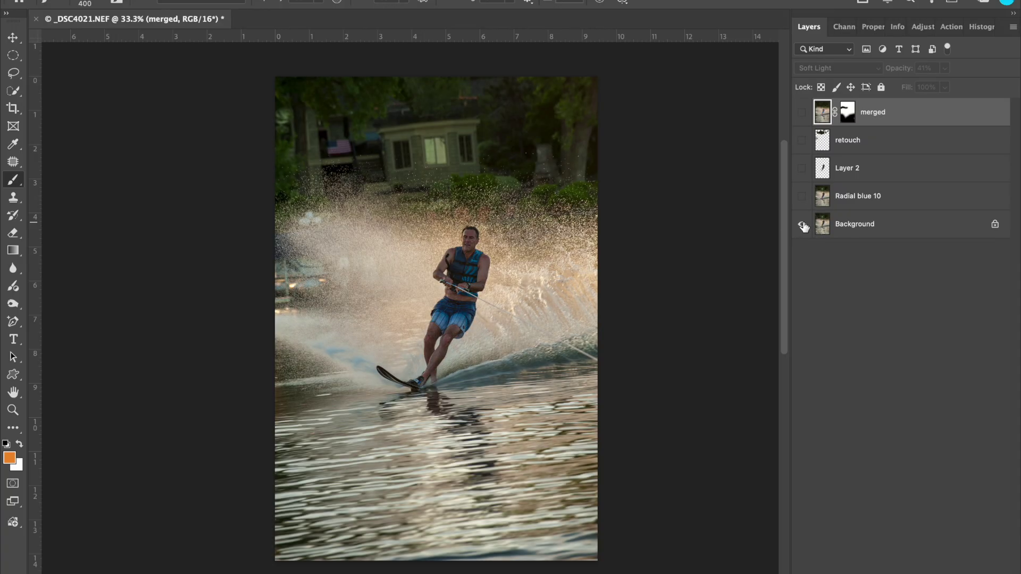
alt+click(802, 226)
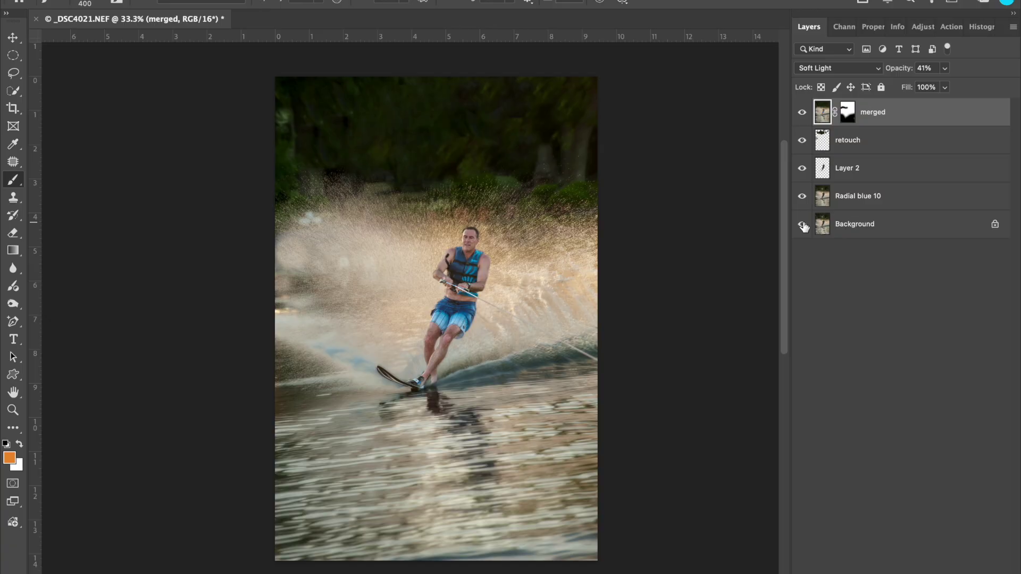